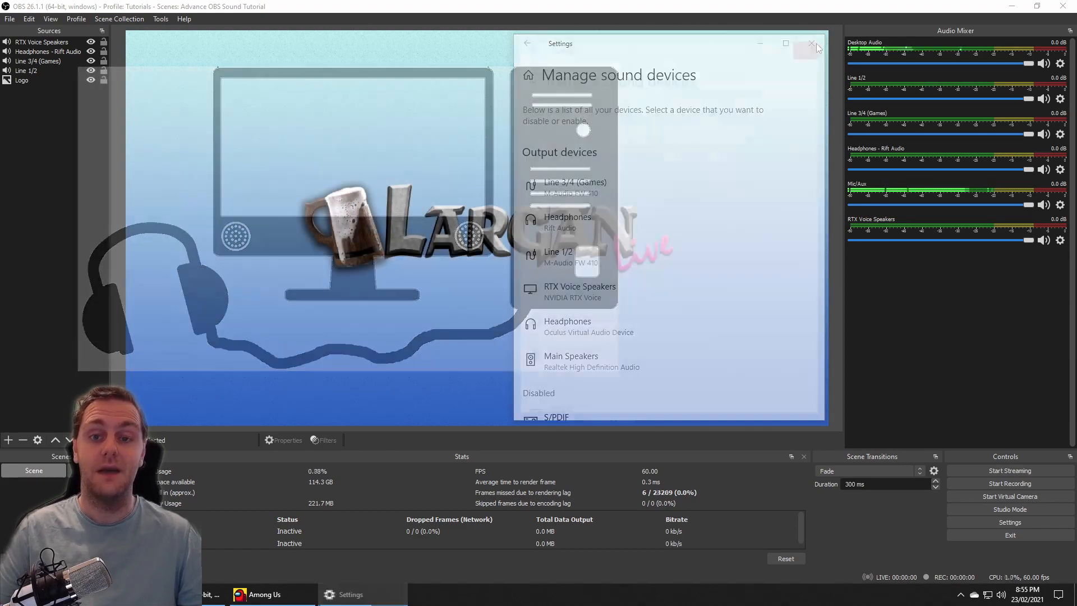
Close the sound device settings, lower the Main Speakers volume to about 79 and raise it back to 100
click(812, 43)
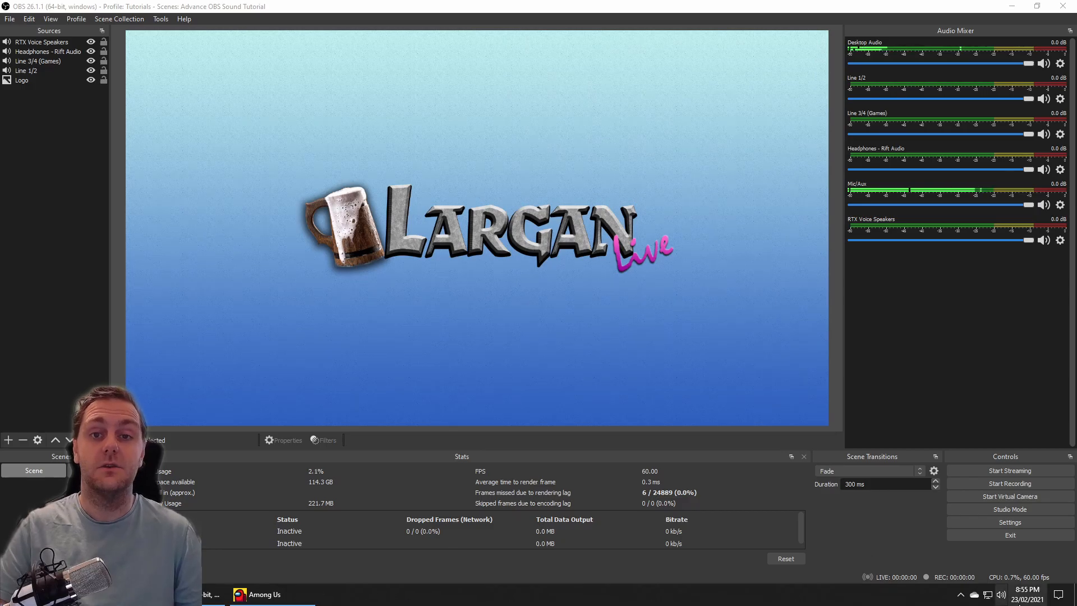
click(1002, 596)
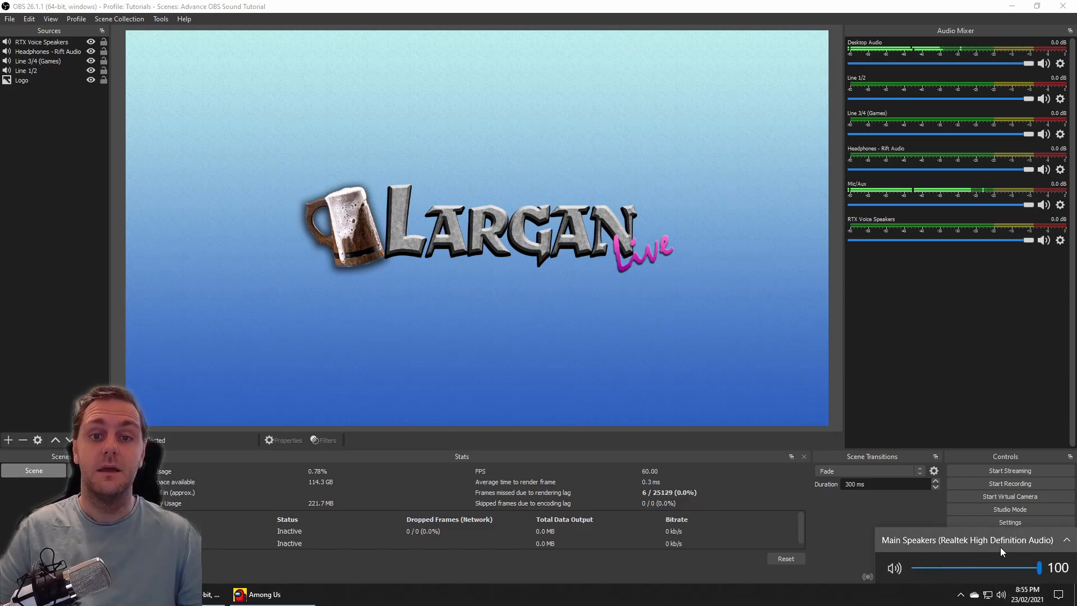
scroll(1049, 571, down, 11)
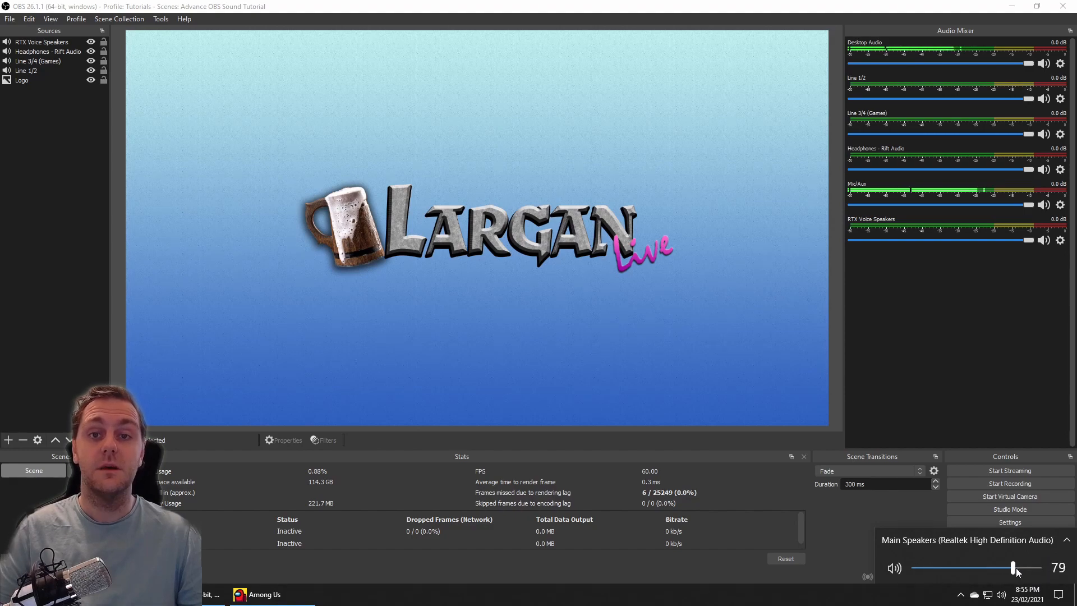
scroll(1048, 571, up, 11)
Switch the Windows playback device to Line 1/2 (M-Audio FW 410) and back to Main Speakers (Realtek High Definition Audio)
click(1039, 540)
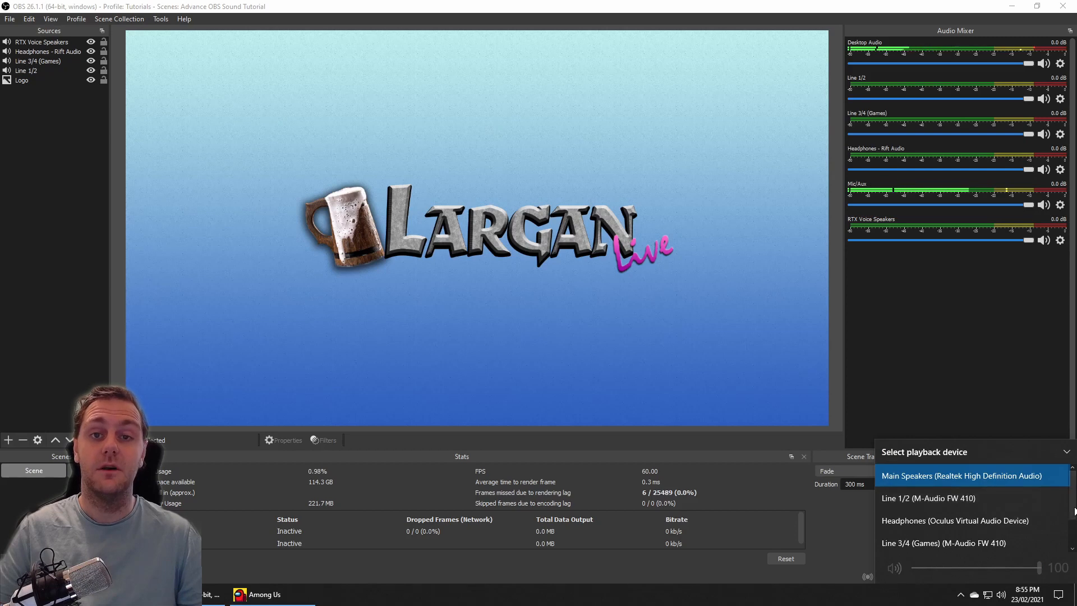
scroll(1070, 512, down, 2)
scroll(1072, 505, up, 2)
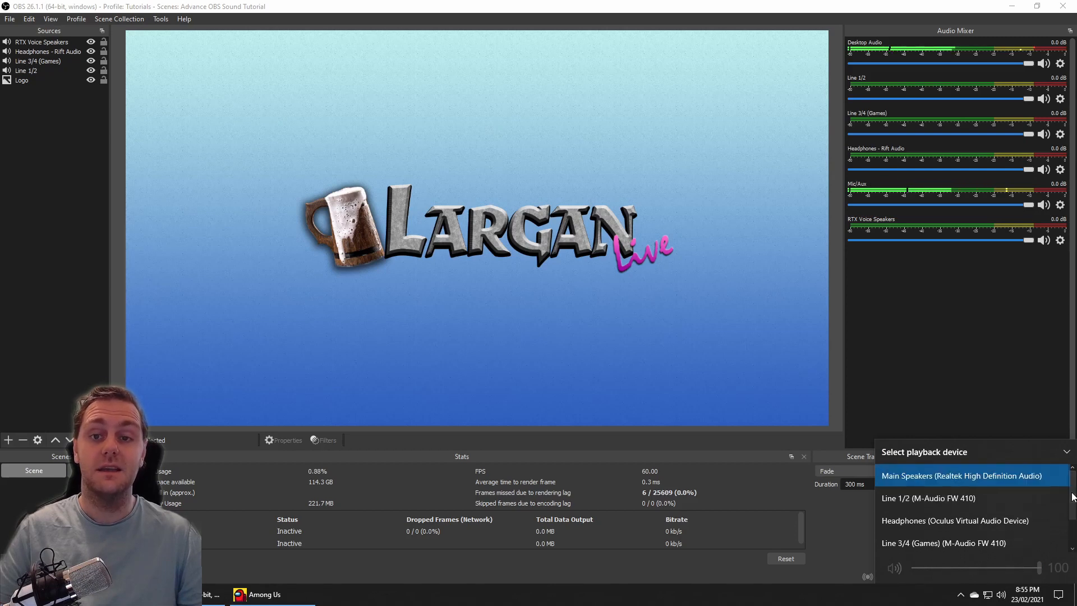
click(985, 499)
click(986, 534)
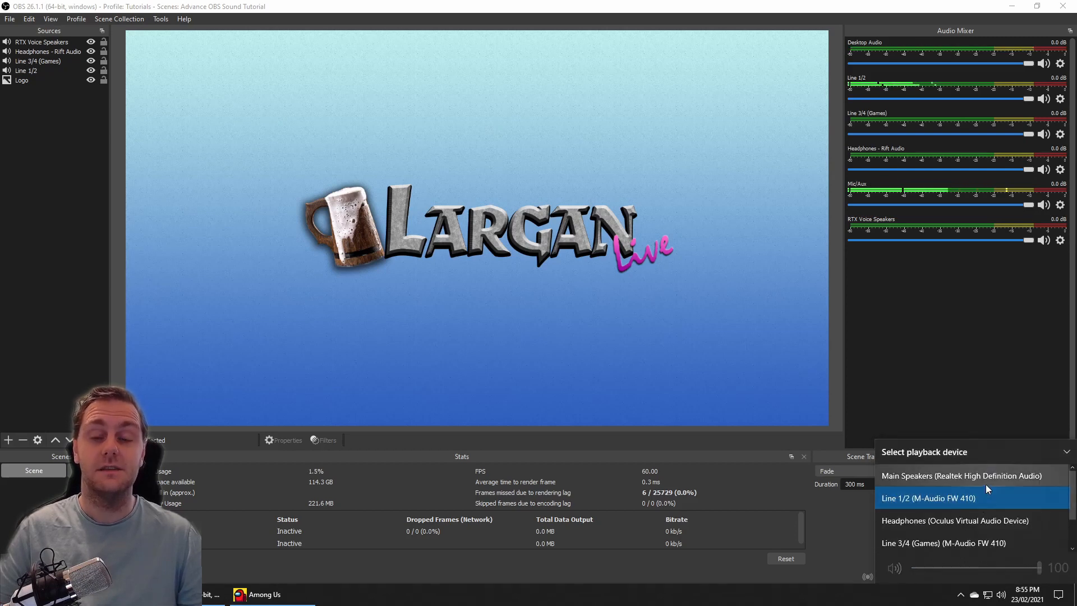
click(986, 481)
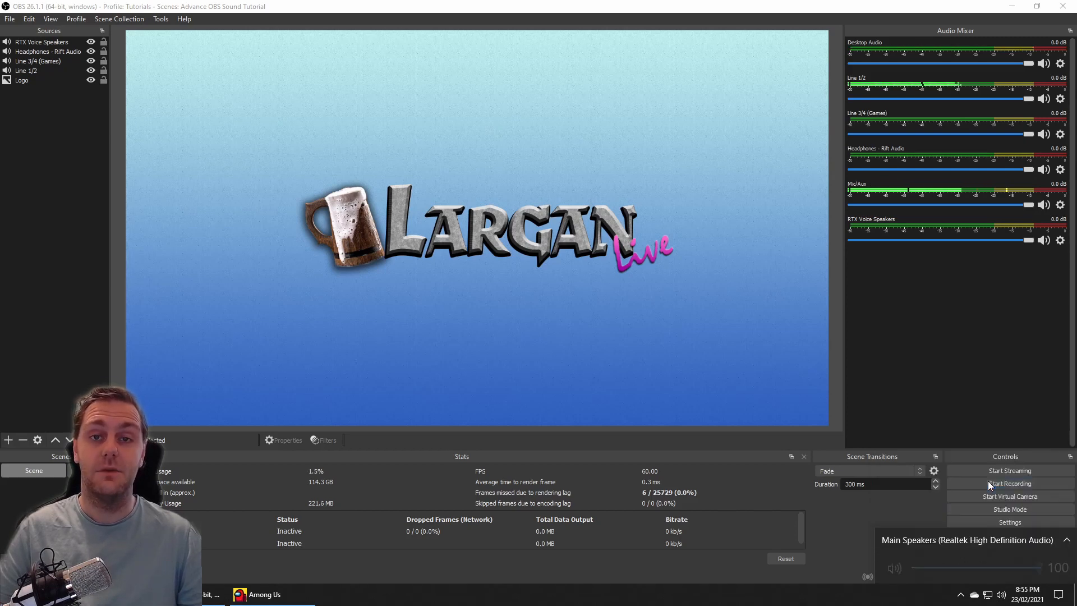
Look through the full list of available Windows playback devices and close it without changing the selection
click(1025, 537)
scroll(1073, 527, down, 1)
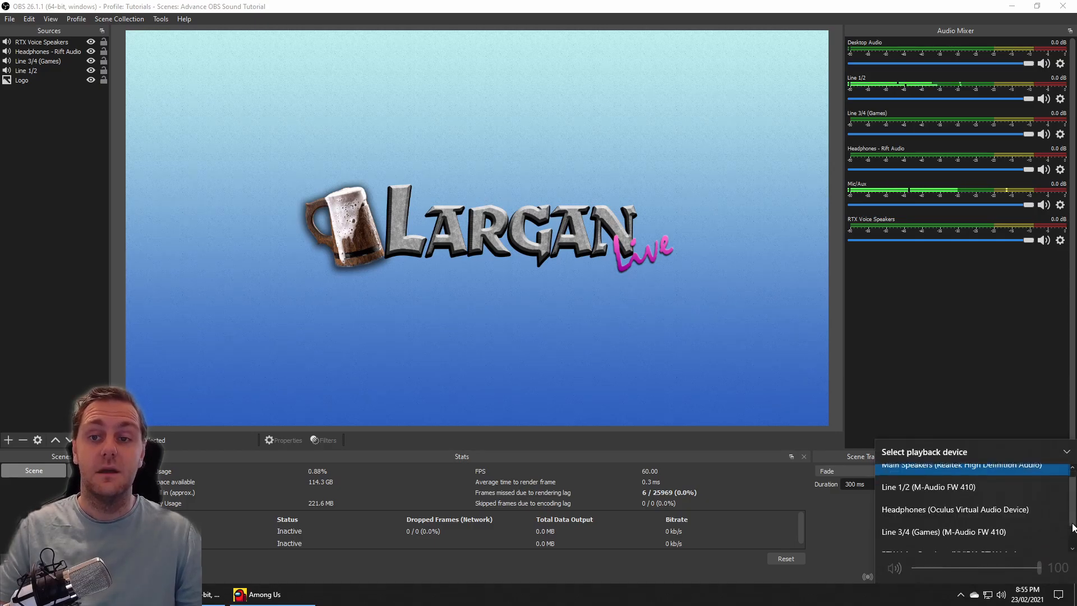
scroll(1073, 527, down, 2)
scroll(1073, 517, up, 3)
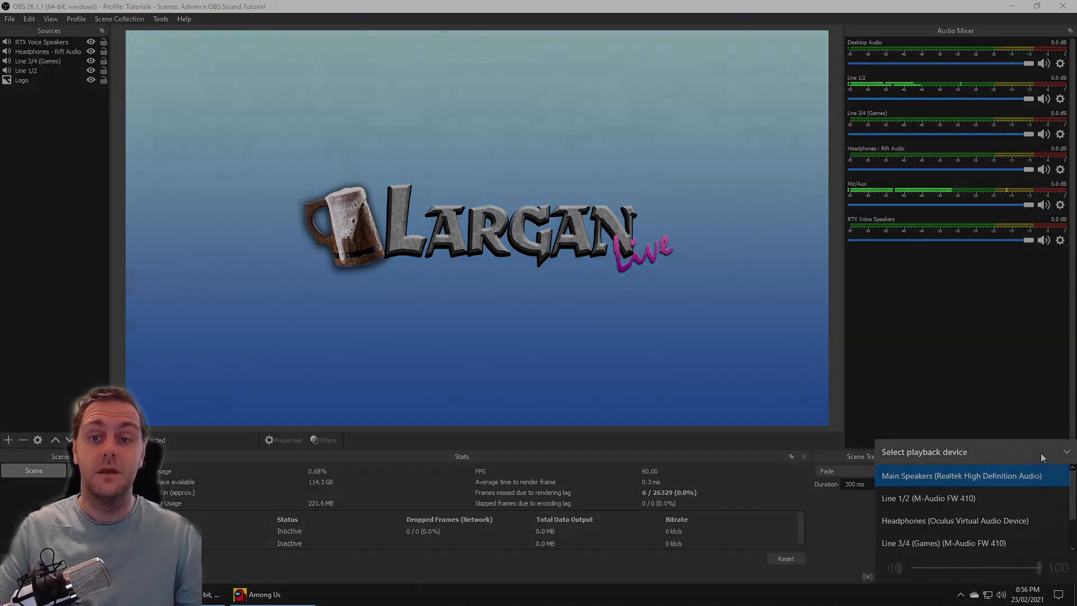
click(1041, 453)
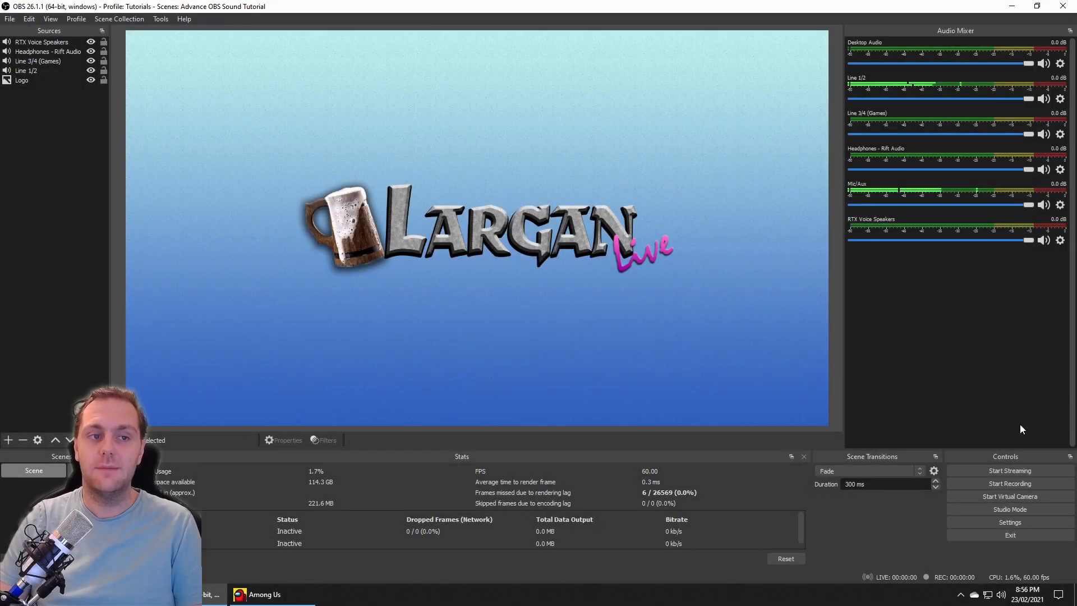
Examine the enabled and disabled output and input devices under Manage sound devices in the Windows sound settings, and close the settings
right_click(1003, 598)
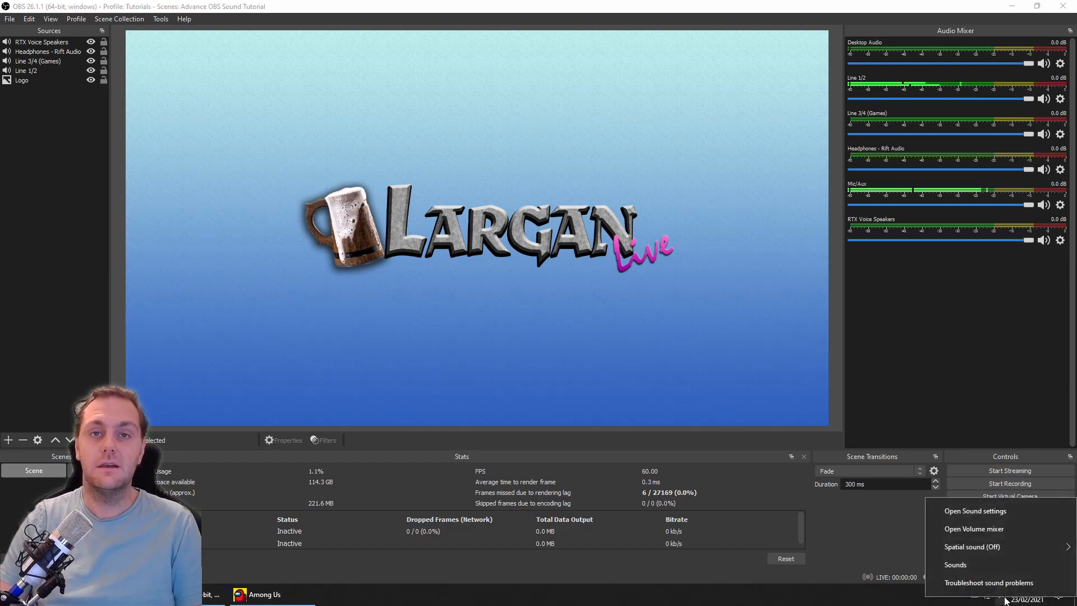
click(990, 517)
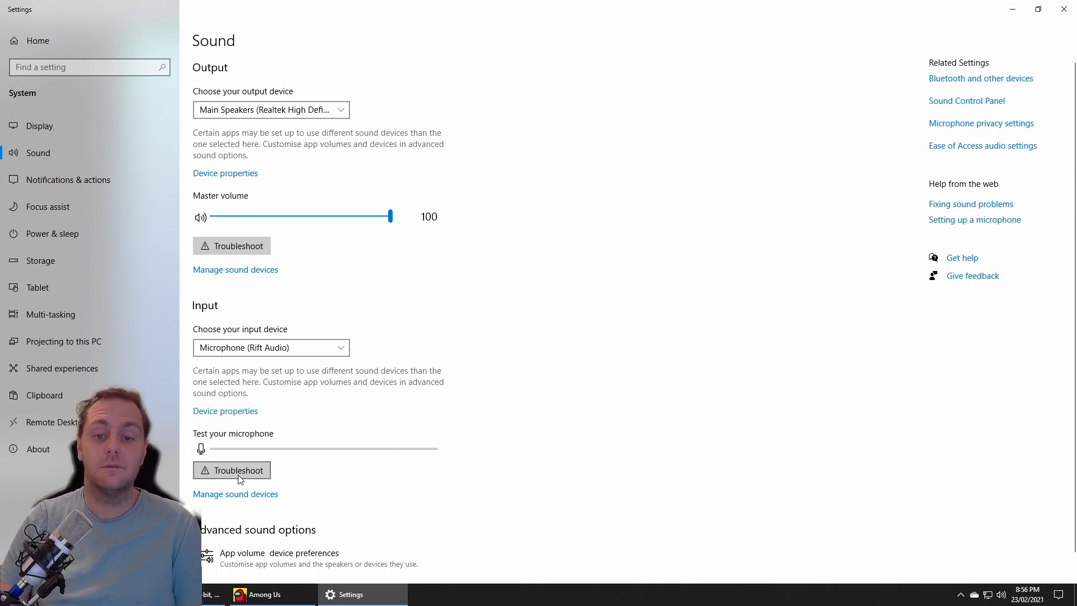
click(241, 494)
scroll(140, 320, down, 7)
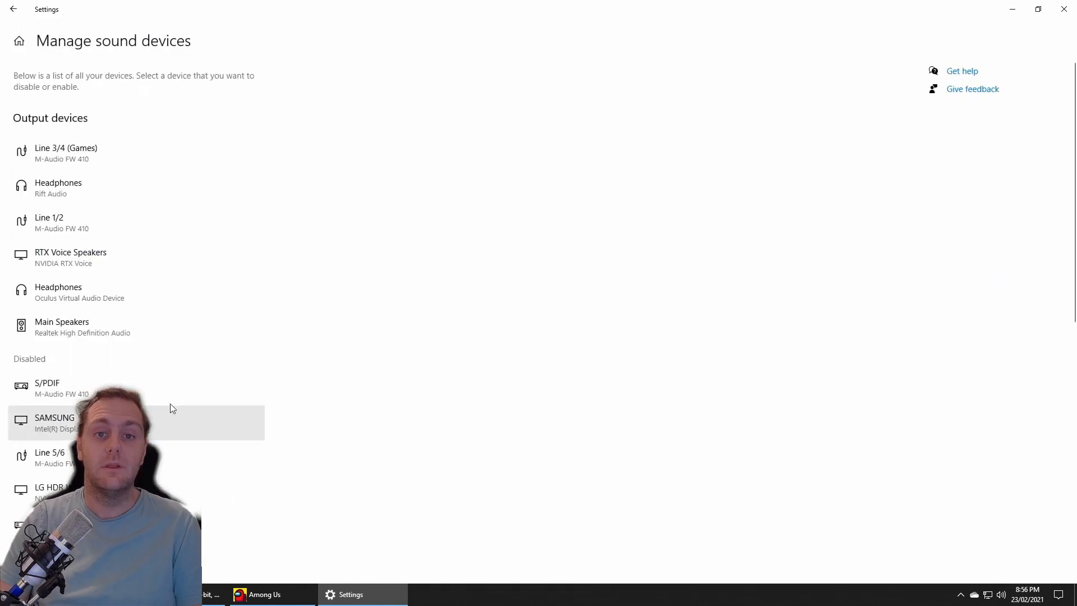
scroll(139, 321, up, 8)
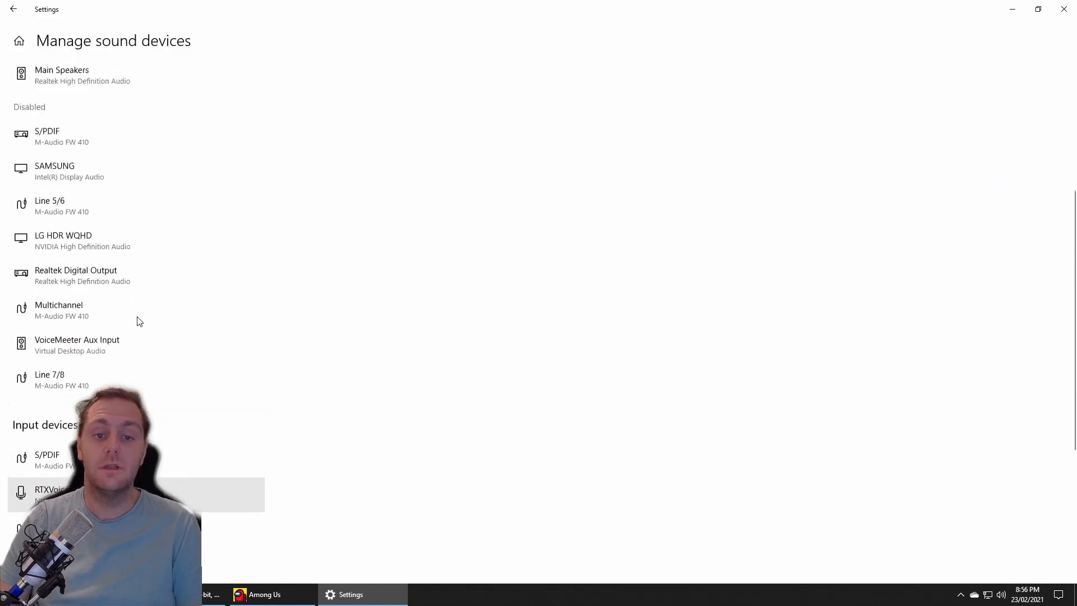
click(1063, 9)
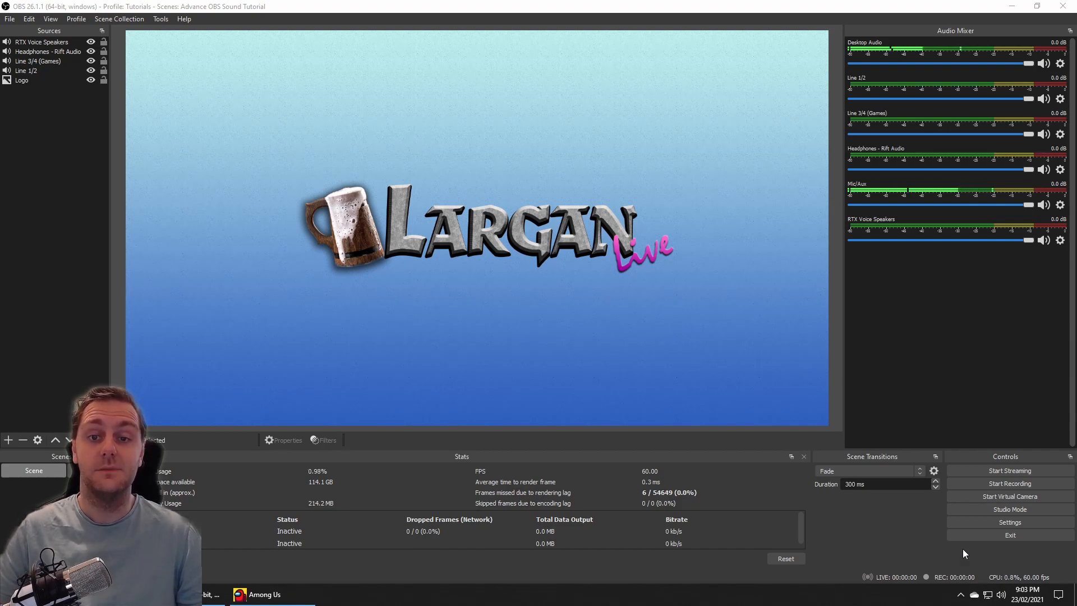
Set the output device of Among Us to Line 1/2 (M-Audio FW 410) in the Windows per-app volume and device preferences
right_click(1001, 599)
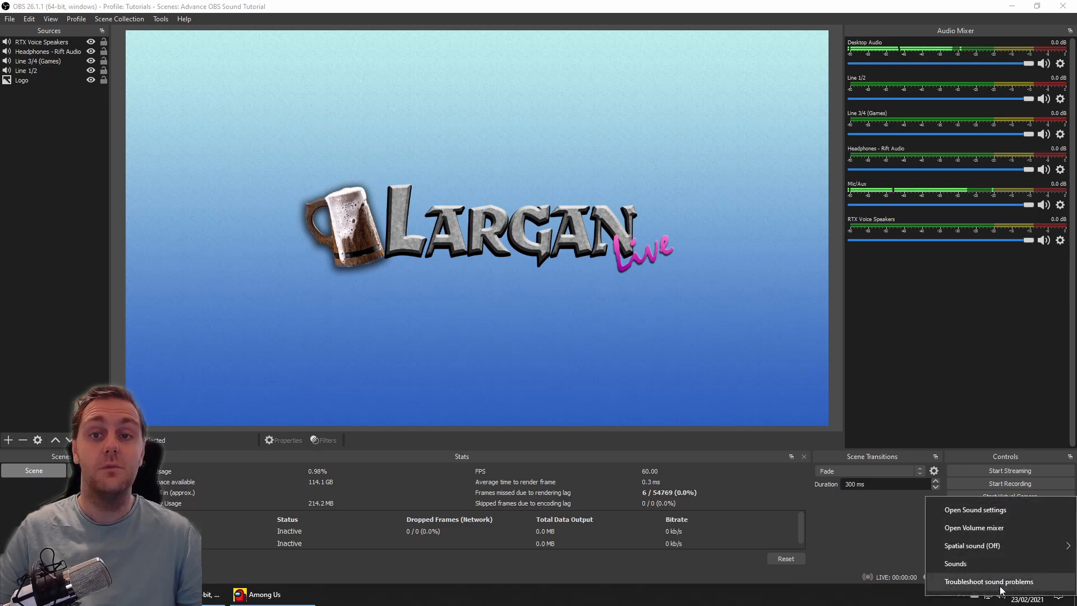
click(987, 512)
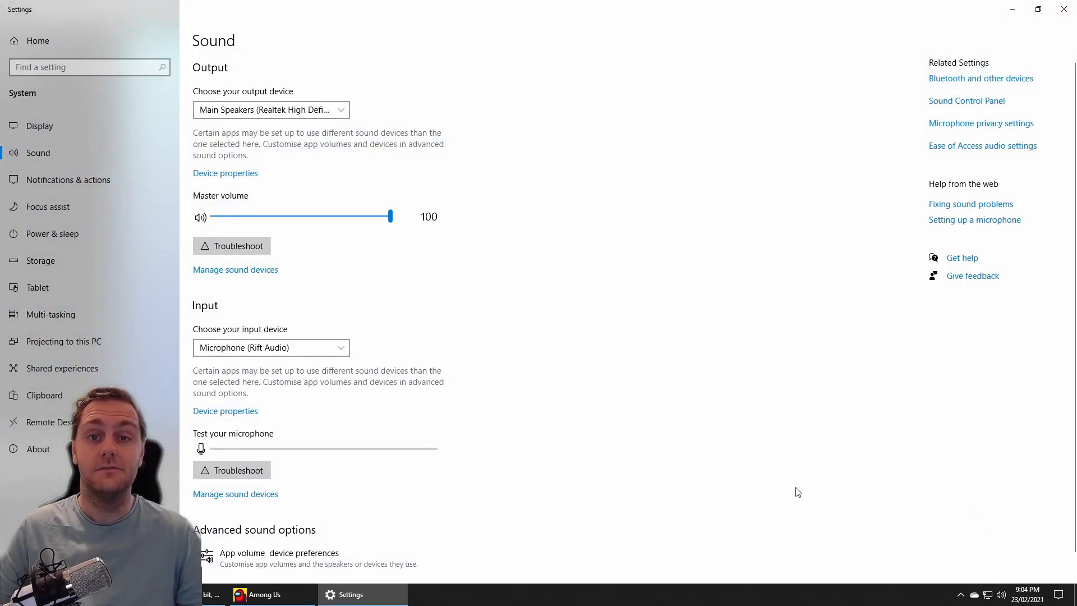
scroll(480, 466, down, 1)
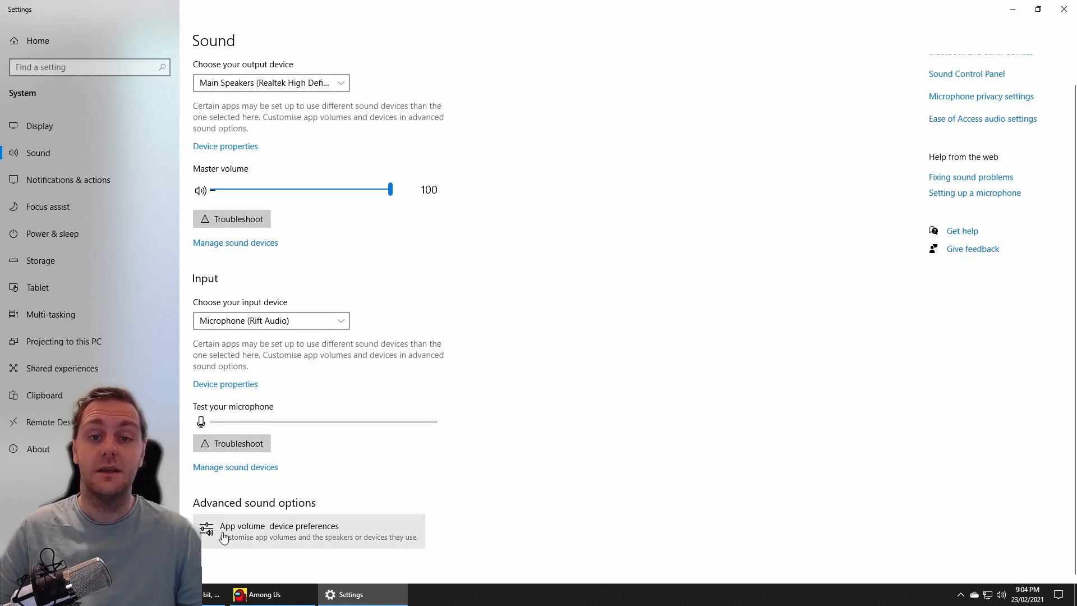
click(252, 536)
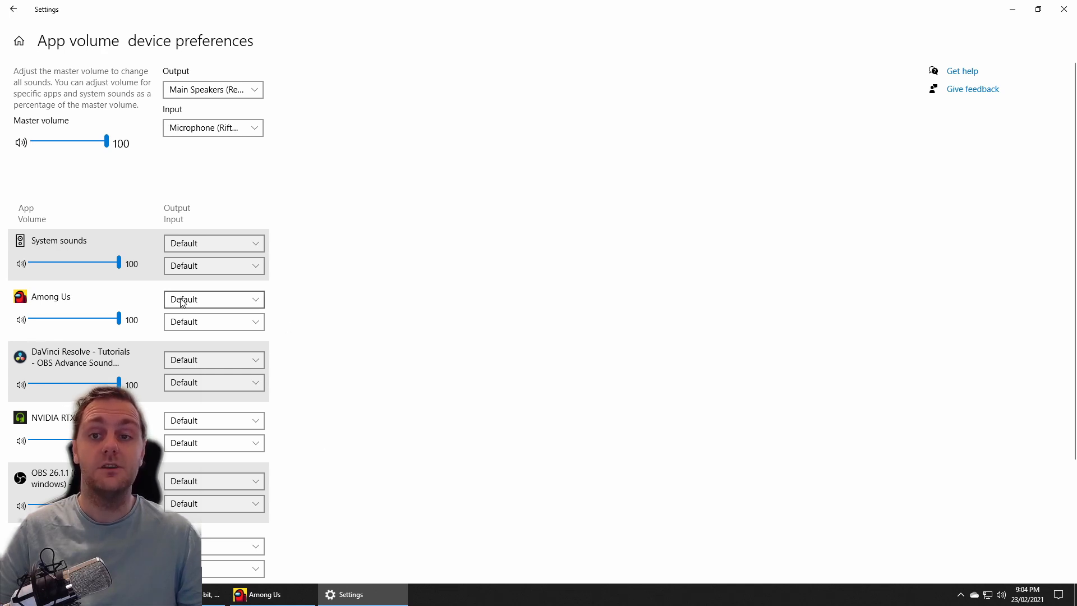
click(216, 303)
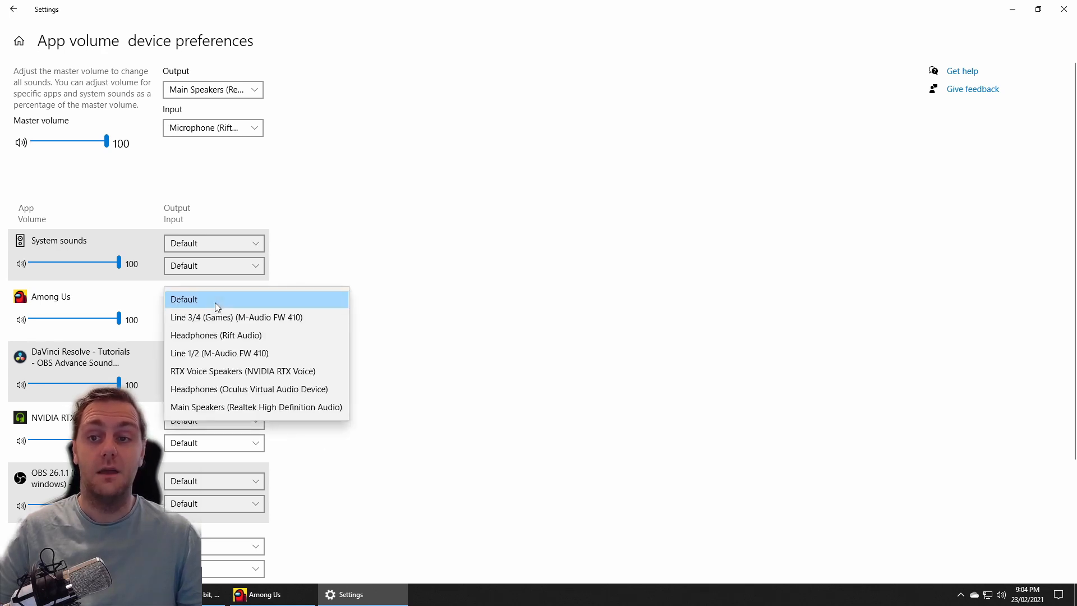
click(233, 355)
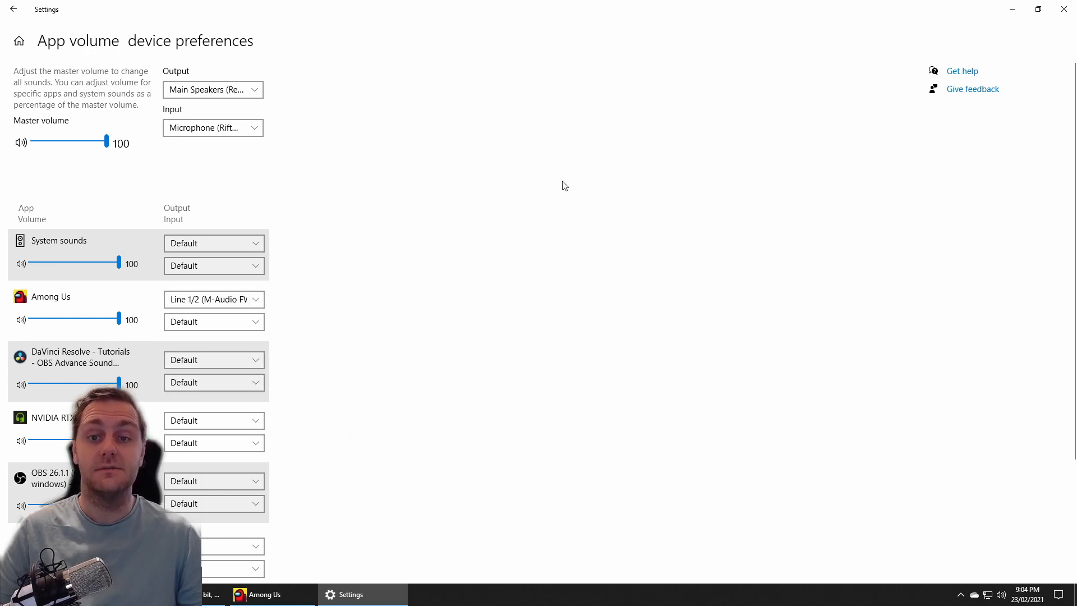
double_click(585, 12)
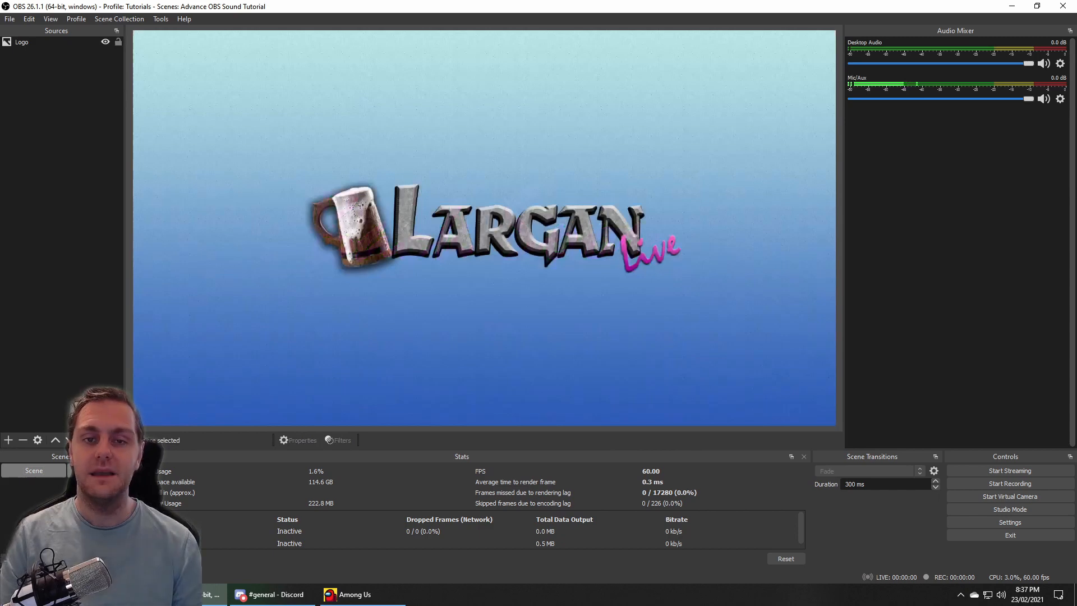
Switch to OBS, review the global audio devices in its audio settings, and close the settings unchanged
click(1009, 523)
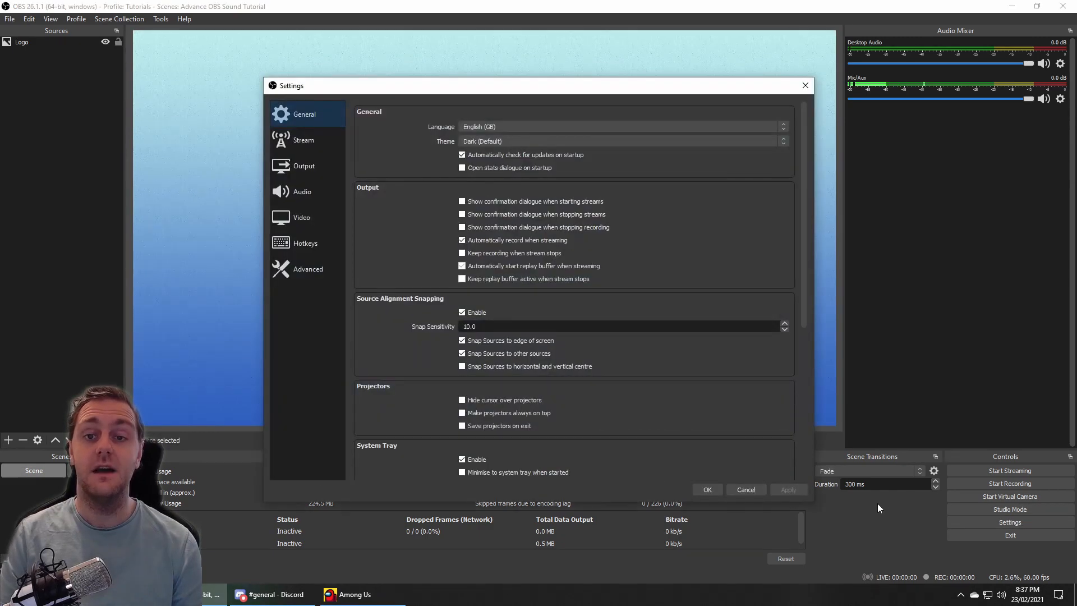
click(296, 190)
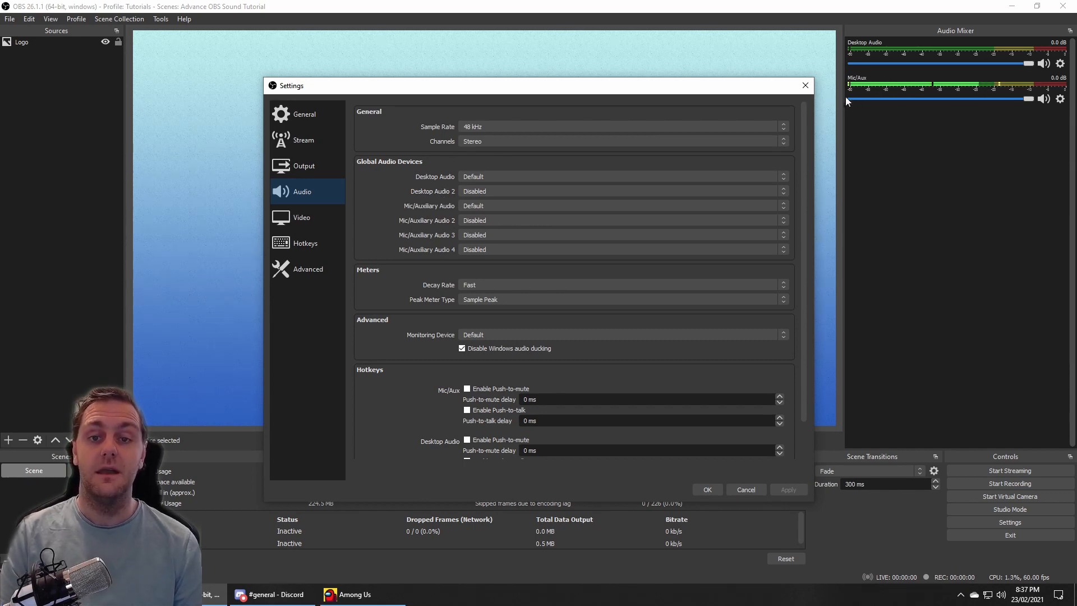
click(717, 492)
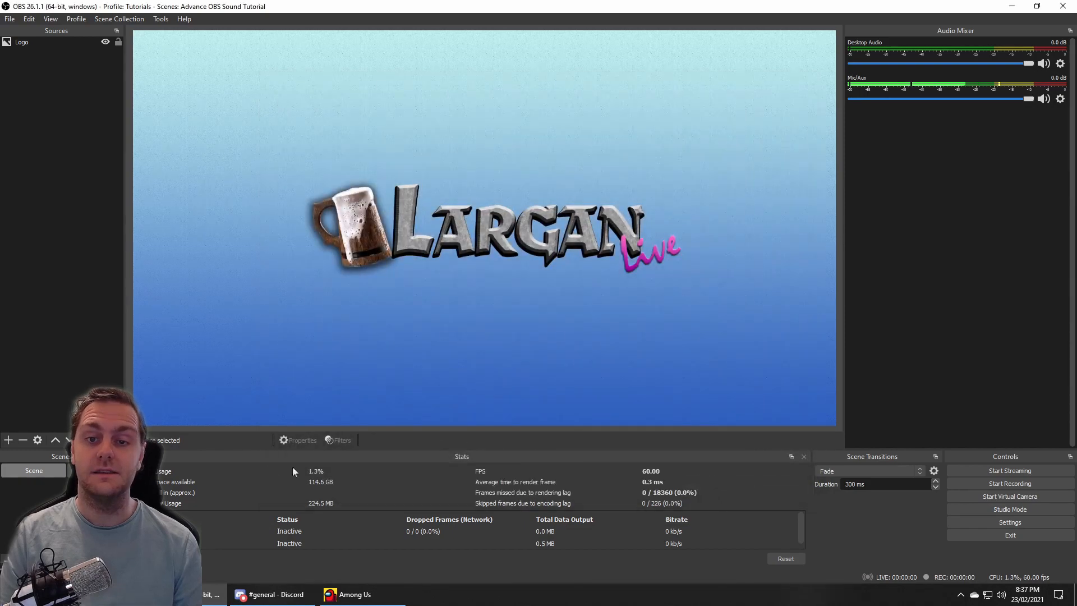
Add an Audio Output Capture source to the scene containing the Back Soon image, with Line 1/2 (M-Audio FW 410) as its device
click(101, 471)
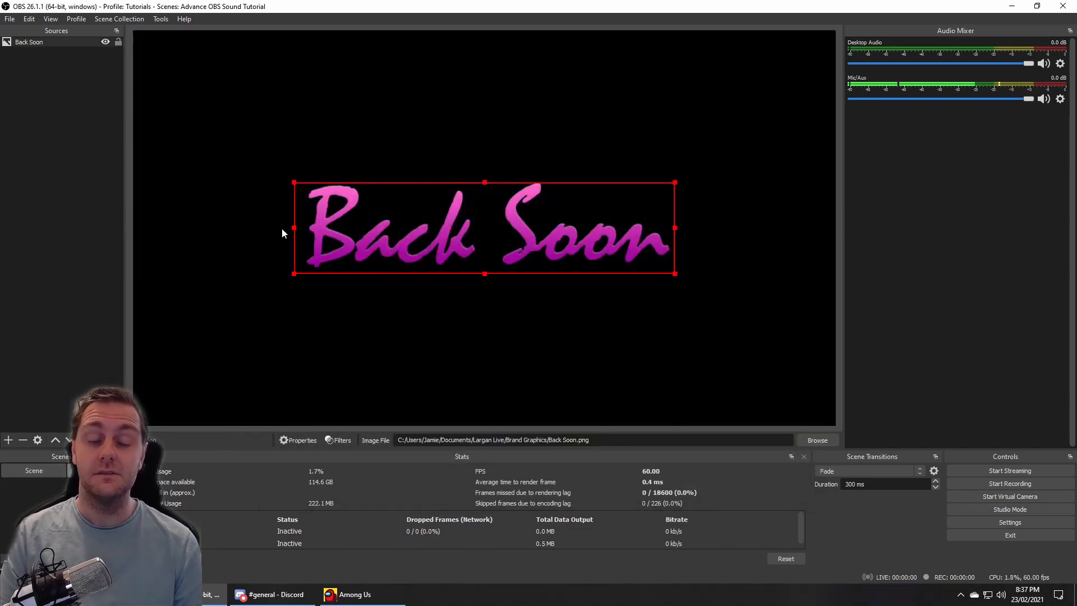
click(30, 472)
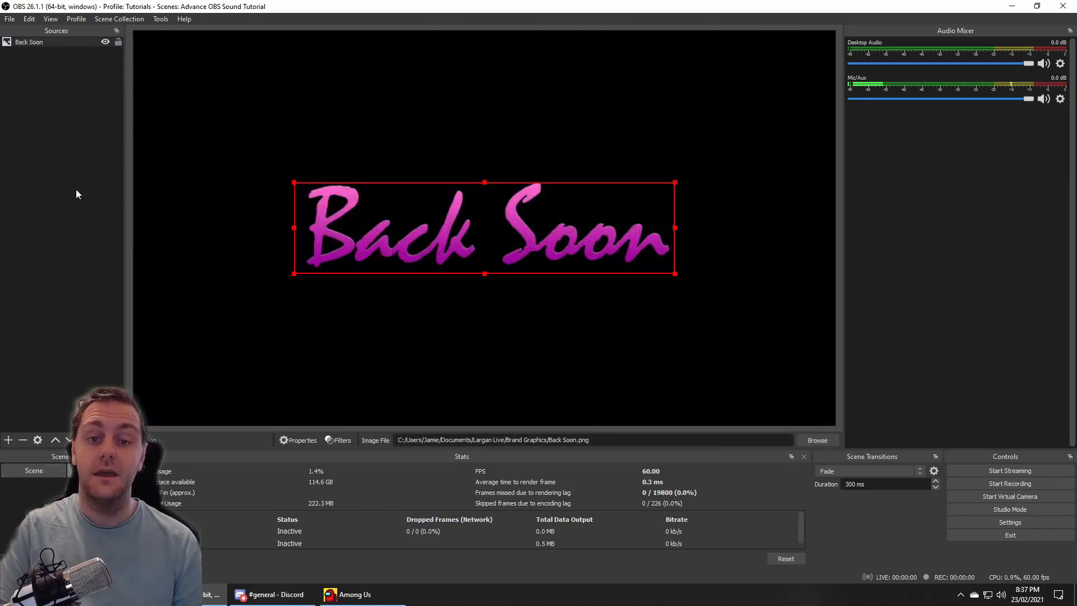
right_click(76, 190)
mouse_move(102, 196)
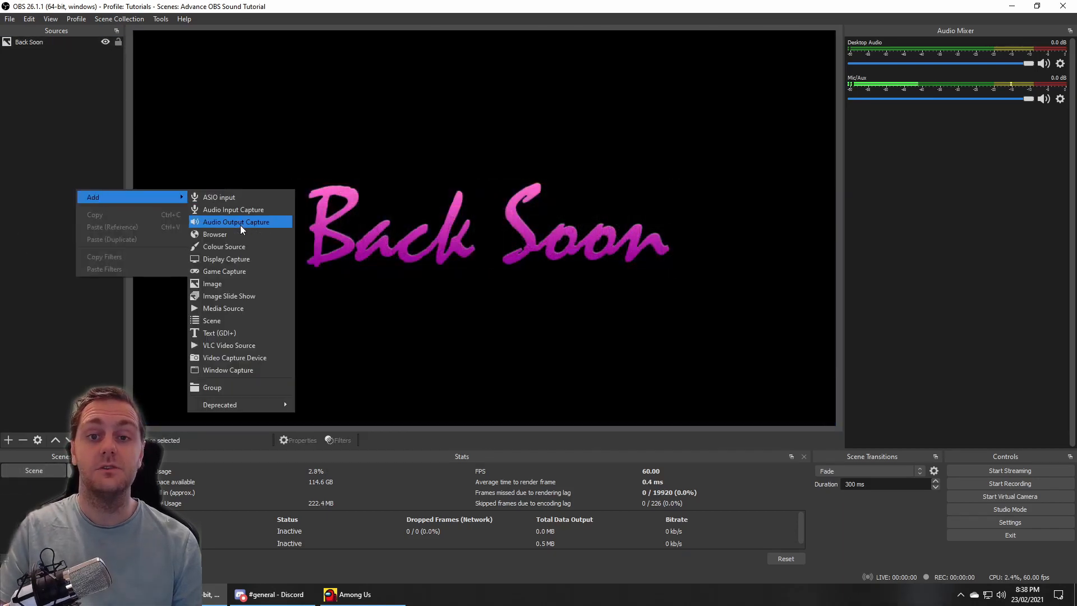
click(241, 222)
key(Return)
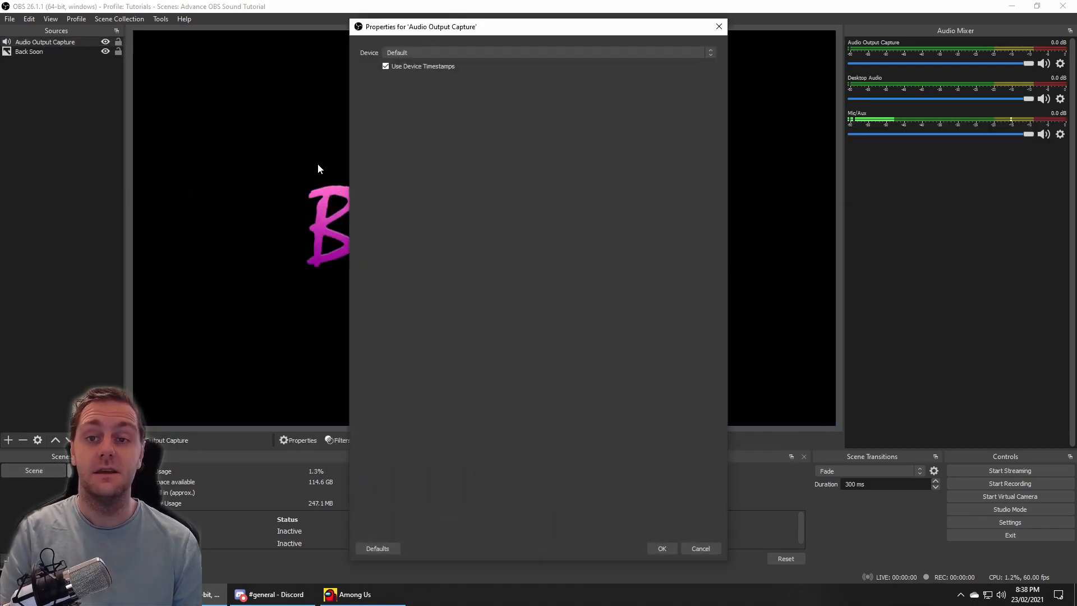
click(450, 51)
click(452, 83)
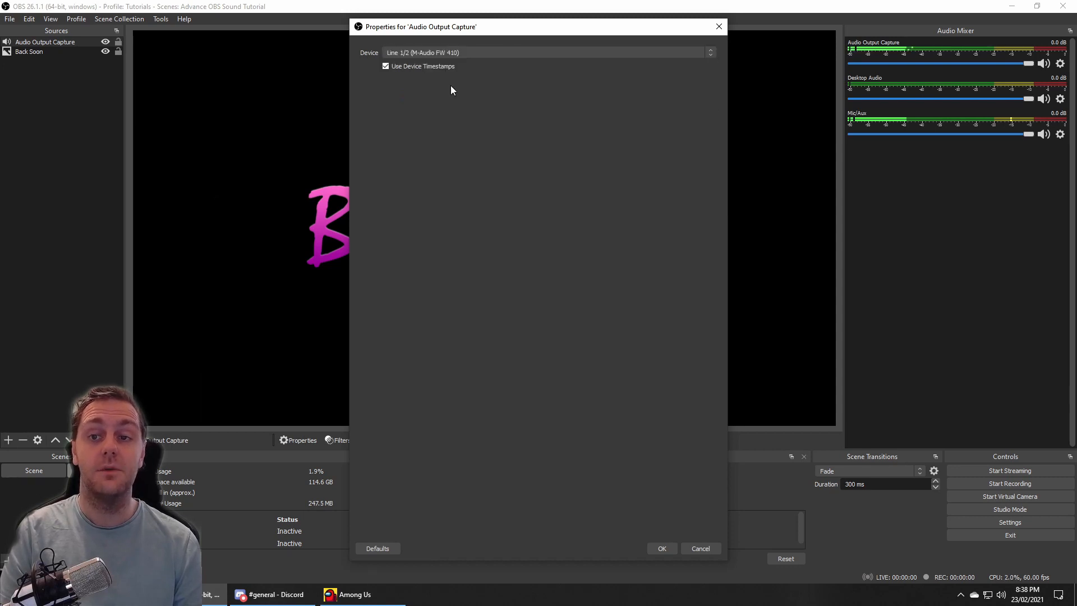
click(665, 547)
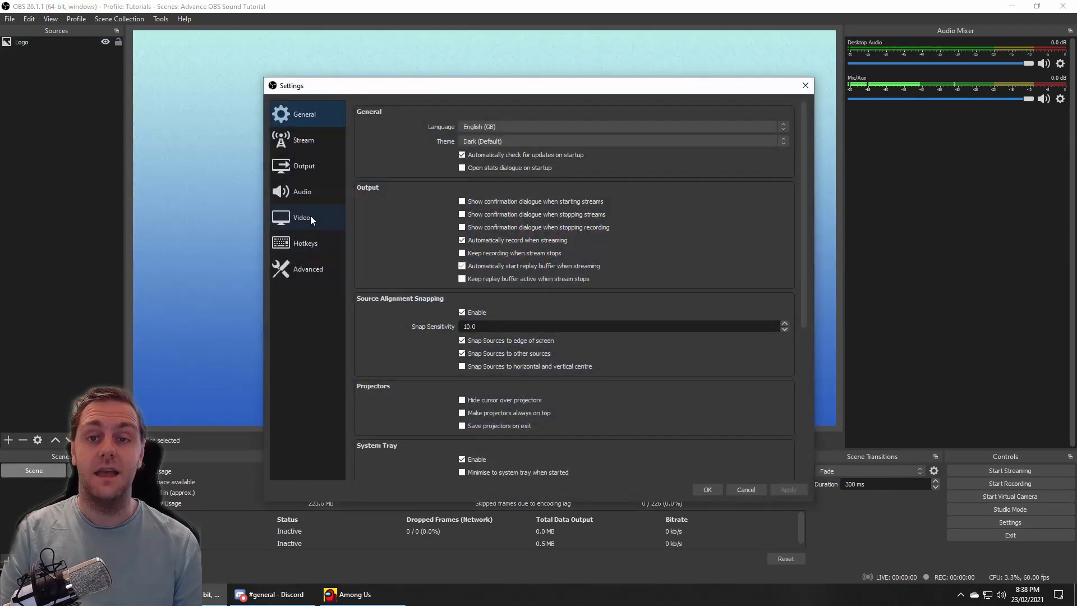
Set the global Desktop Audio 2 device to Line 1/2 (M-Audio FW 410), with Default as the monitoring device, and save the settings
click(315, 197)
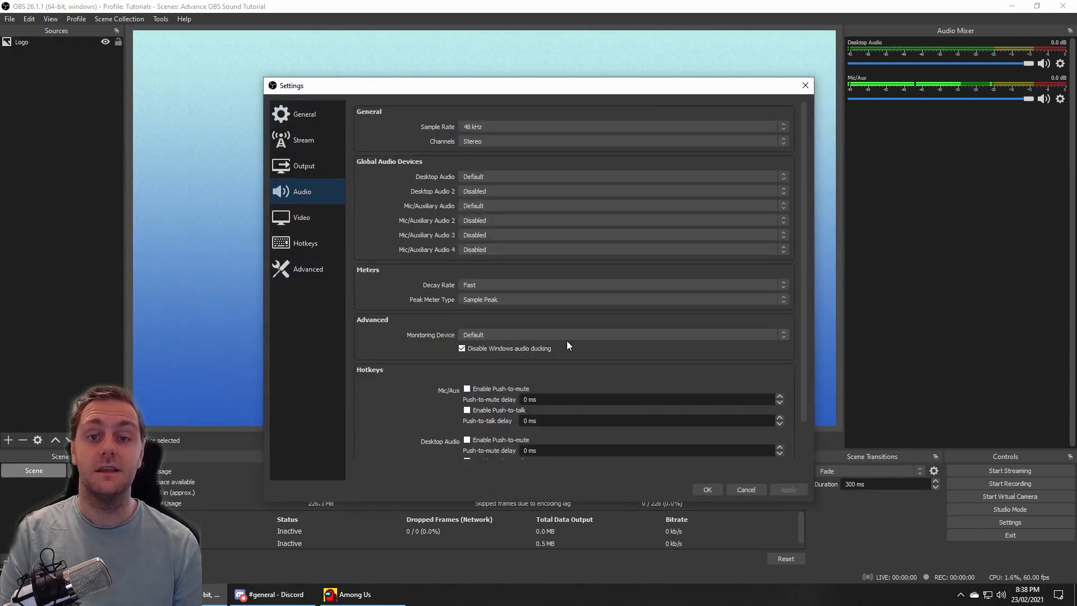
click(497, 336)
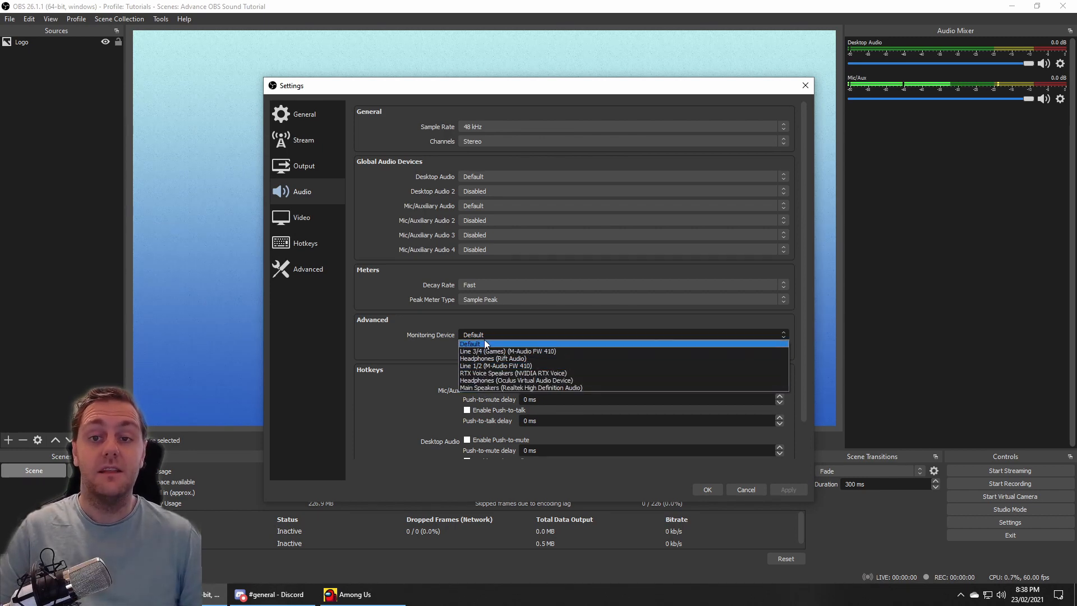
click(484, 317)
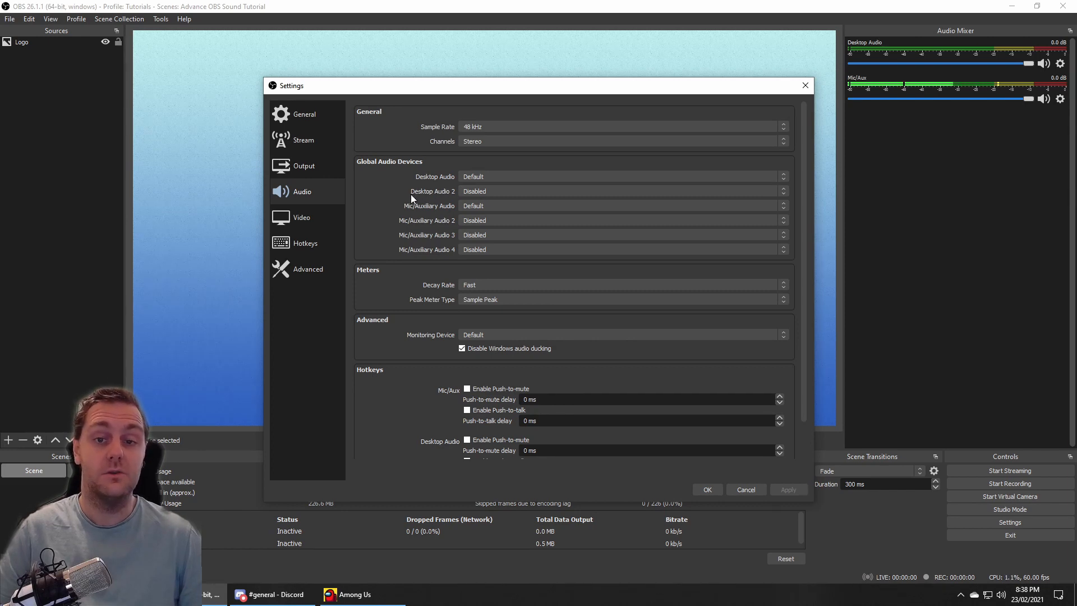
click(486, 190)
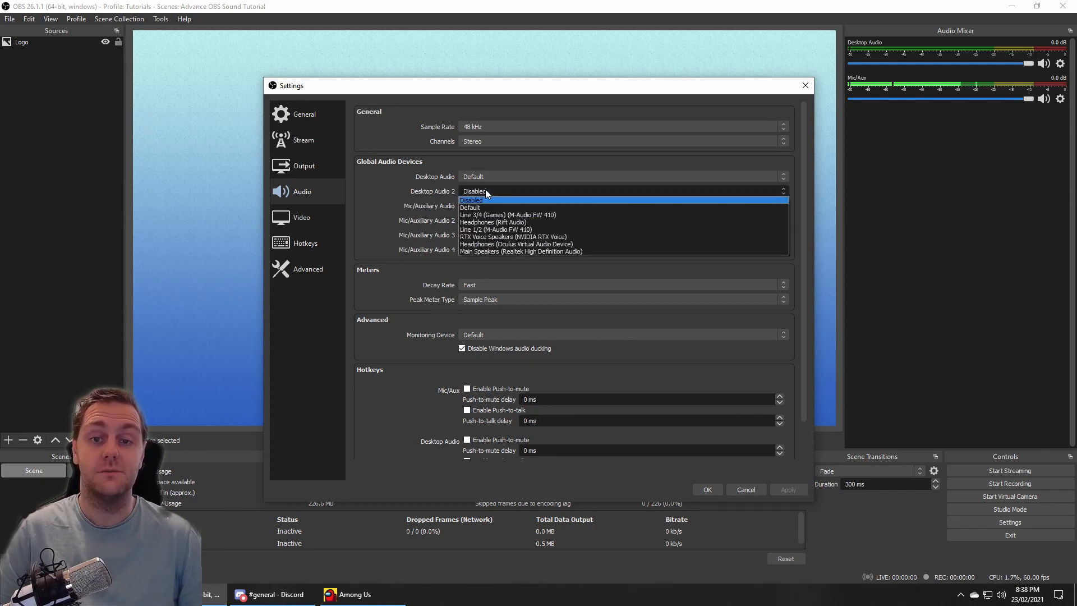
click(489, 230)
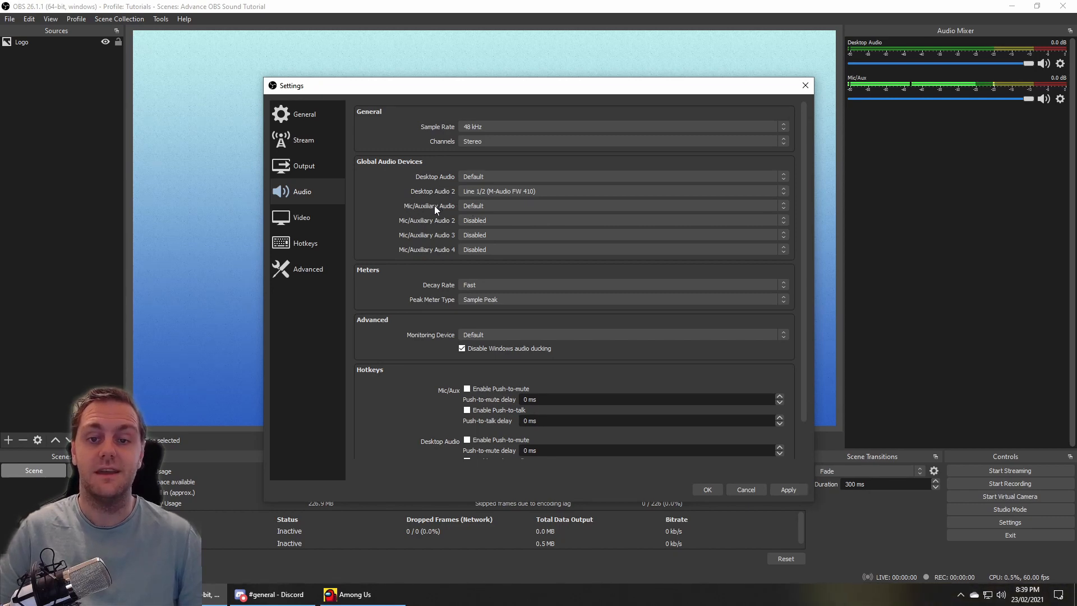
click(486, 335)
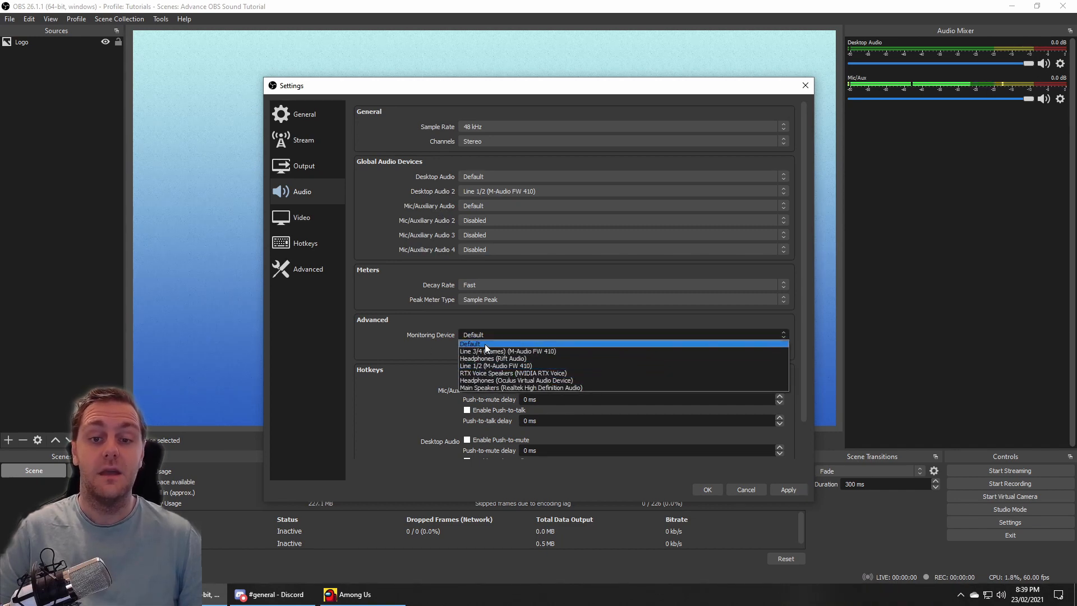
click(485, 344)
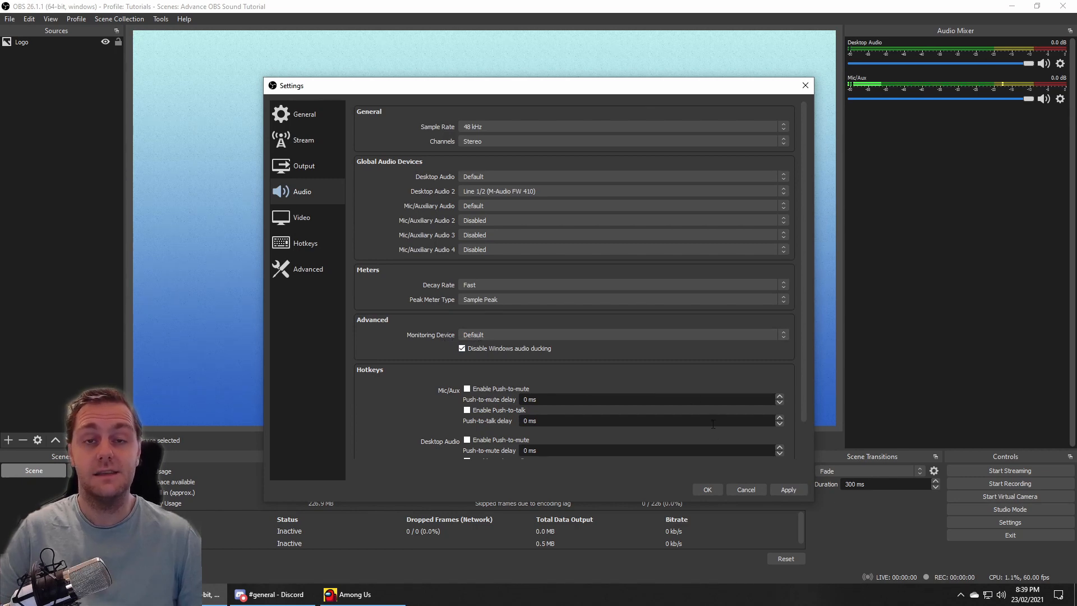
click(704, 492)
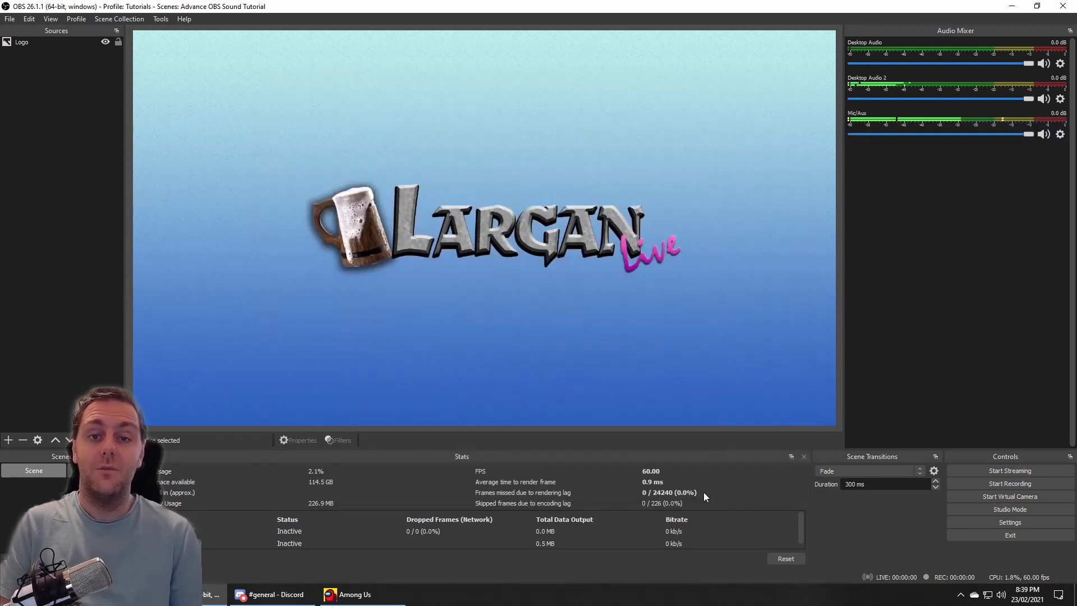
Rename the Desktop Audio 2 source in the audio mixer as Game
right_click(889, 88)
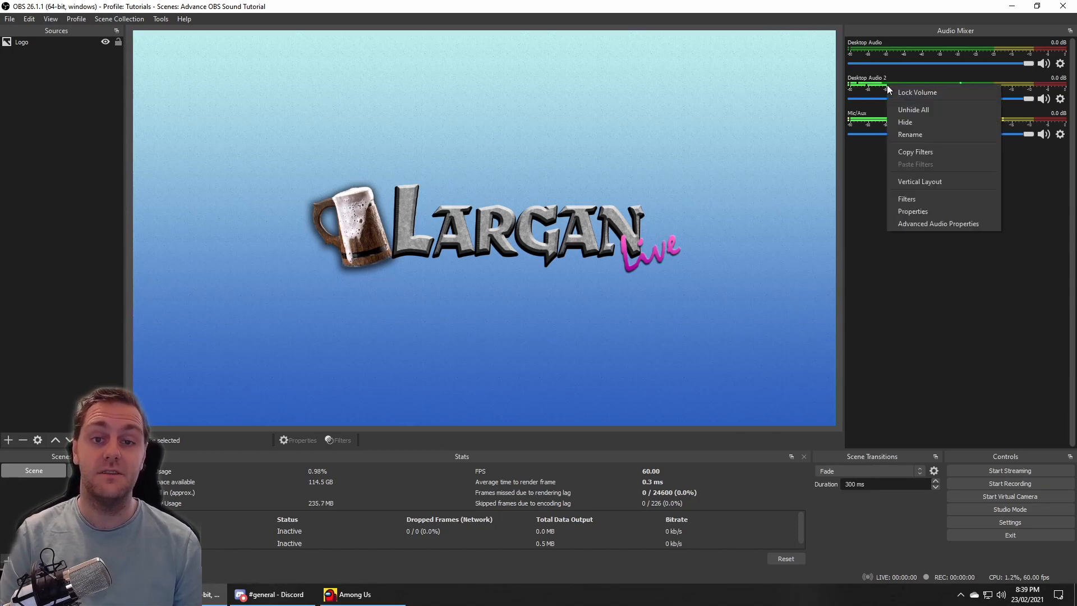
click(903, 134)
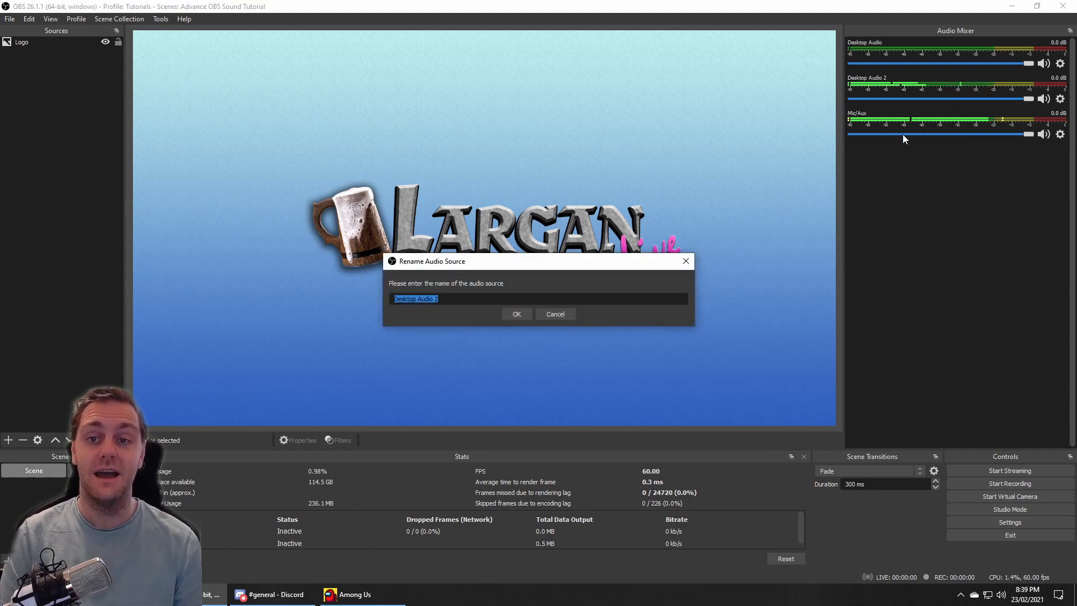
text(Game)
key(Return)
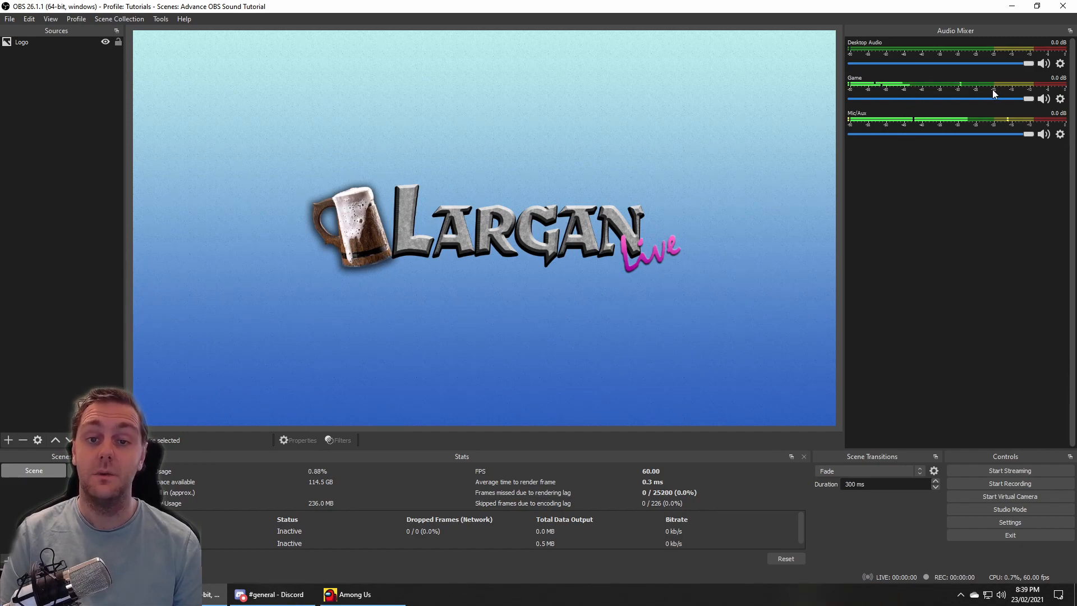
Set the audio monitoring of the Game source to Monitor and Output in the advanced audio properties
click(1060, 100)
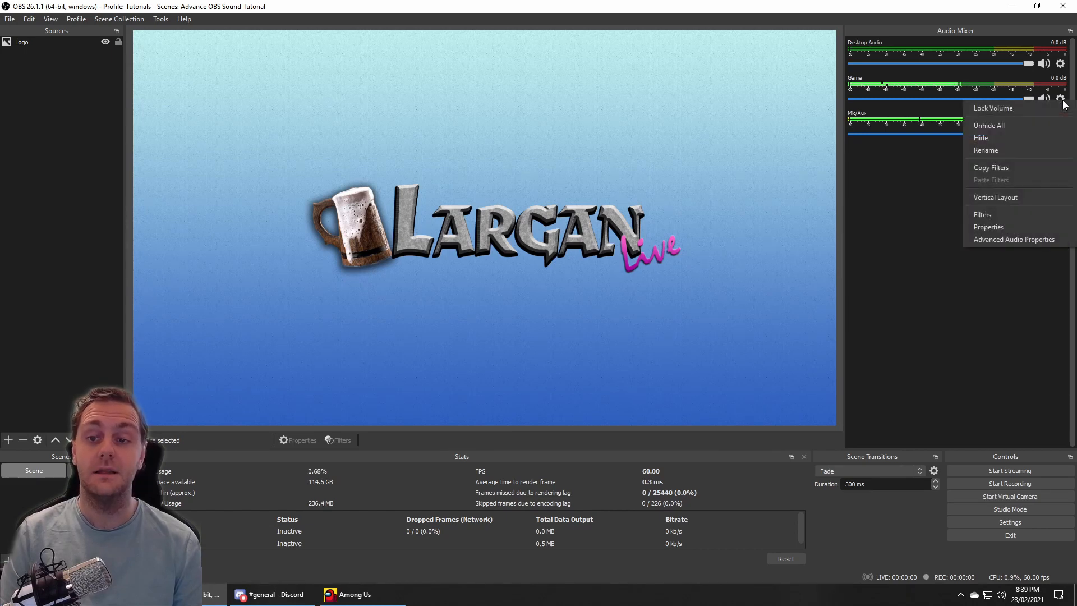
click(1050, 240)
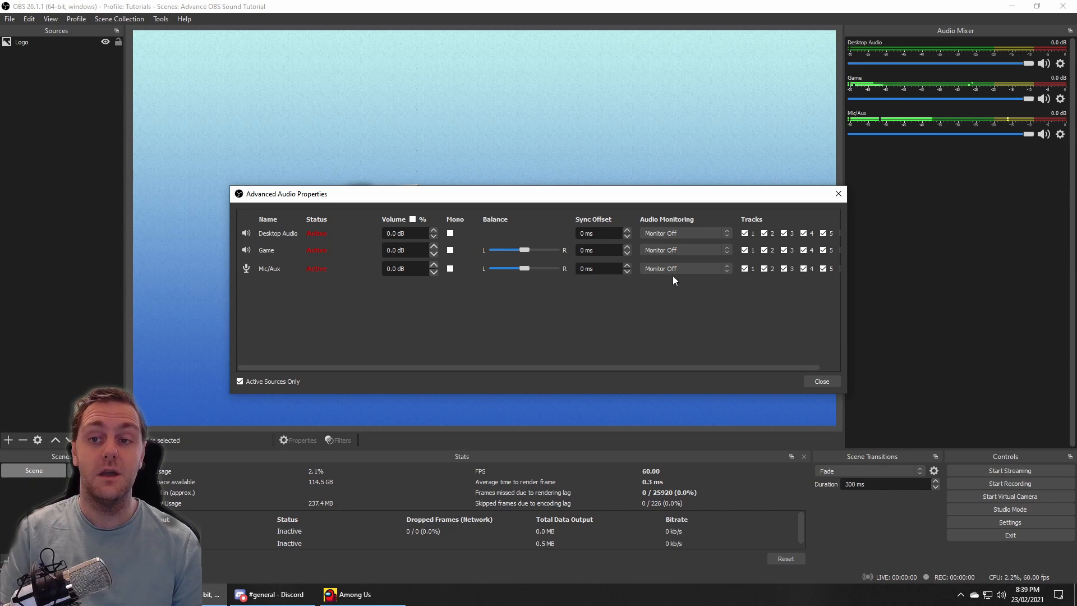
click(729, 231)
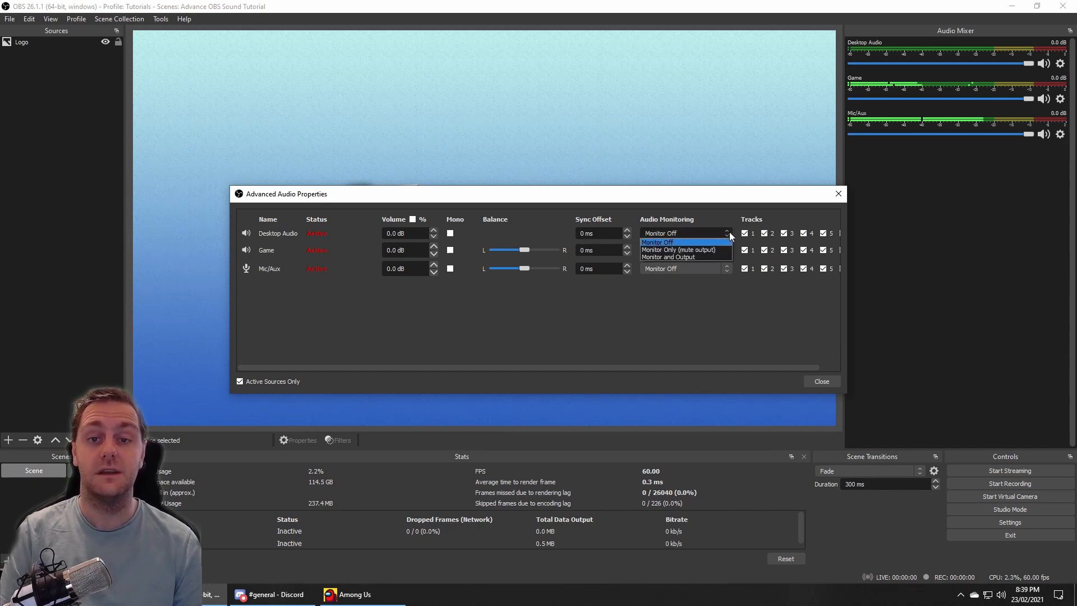
click(729, 231)
click(729, 231)
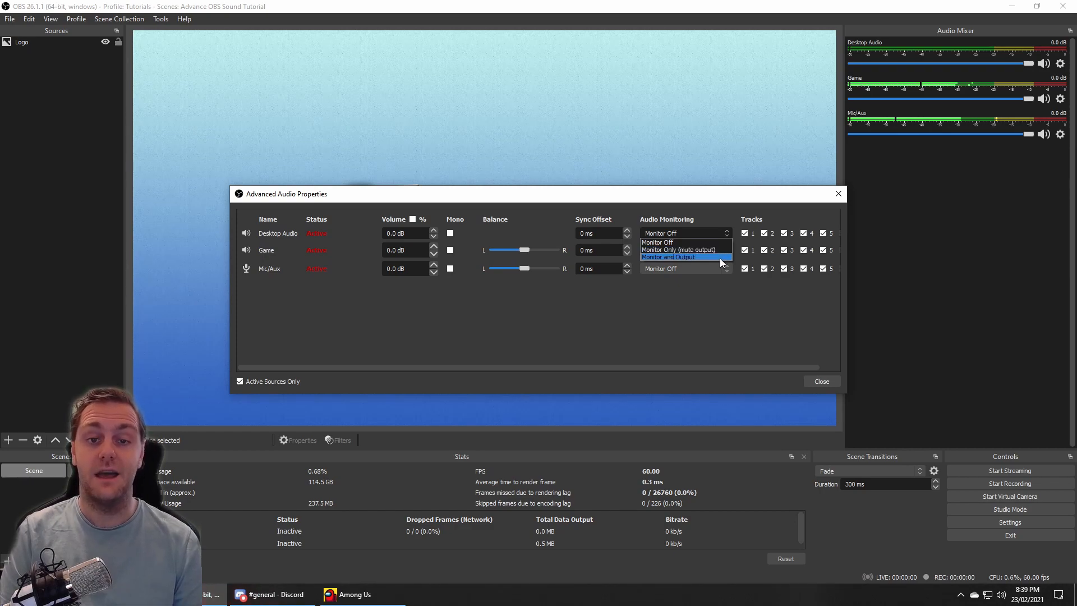
click(723, 230)
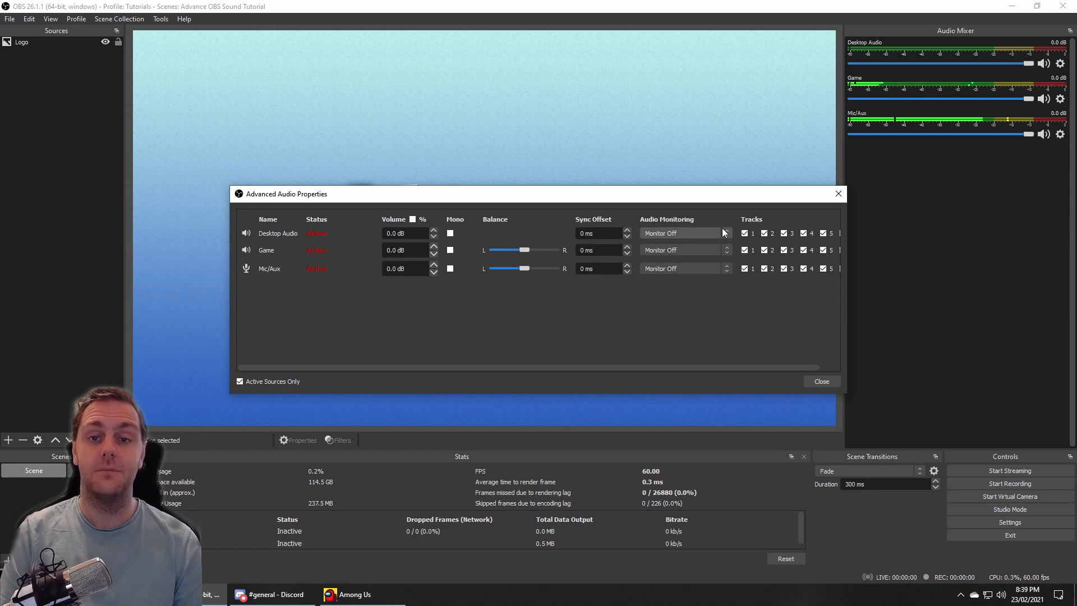
click(726, 252)
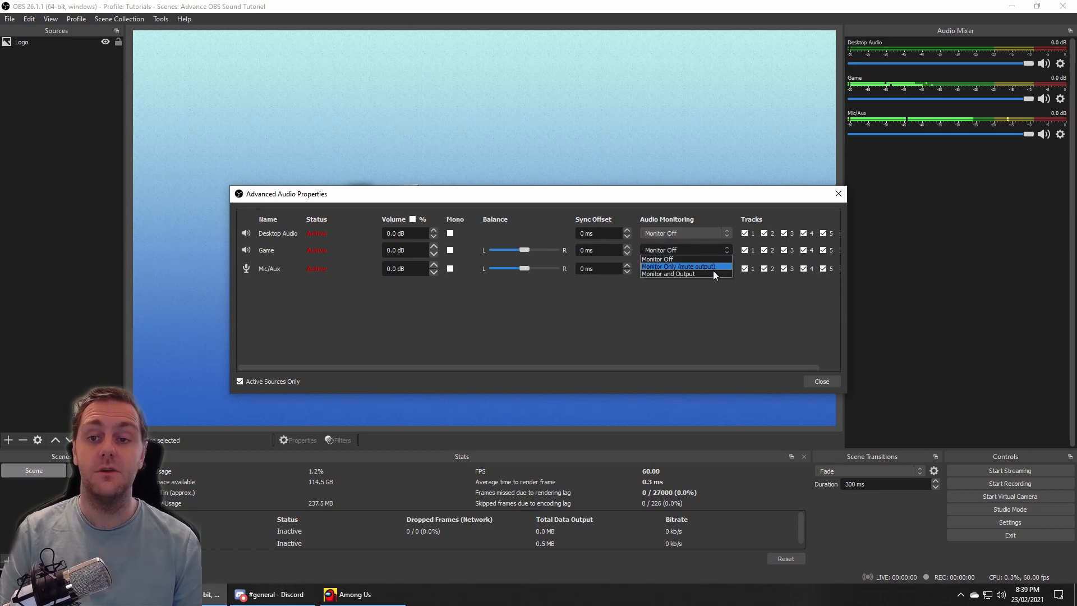
click(711, 273)
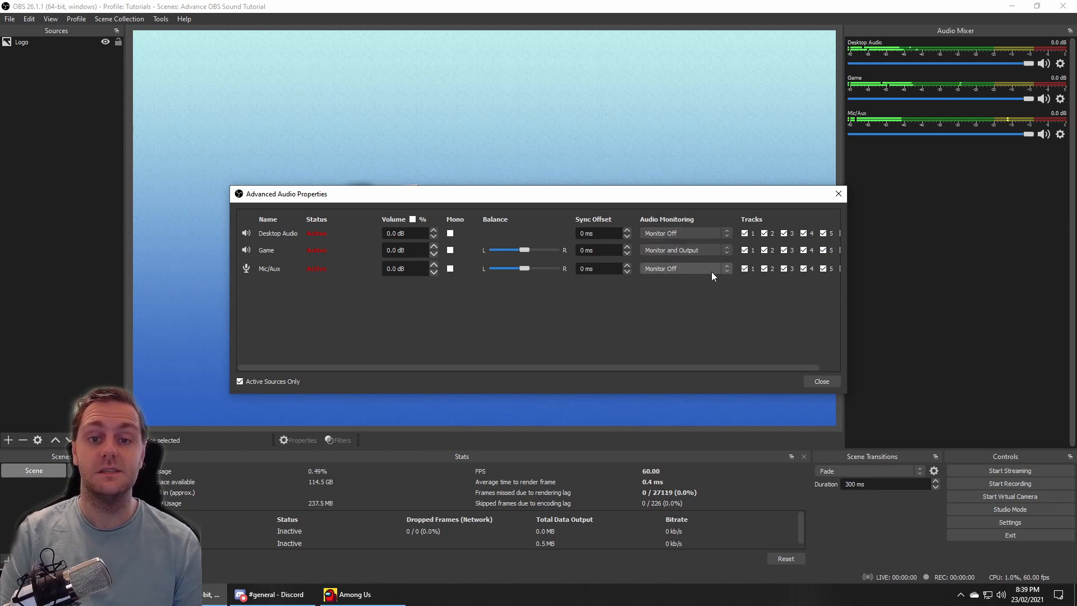
Set the audio monitoring of Desktop Audio to Monitor Only (mute output) and close the advanced audio properties
click(704, 232)
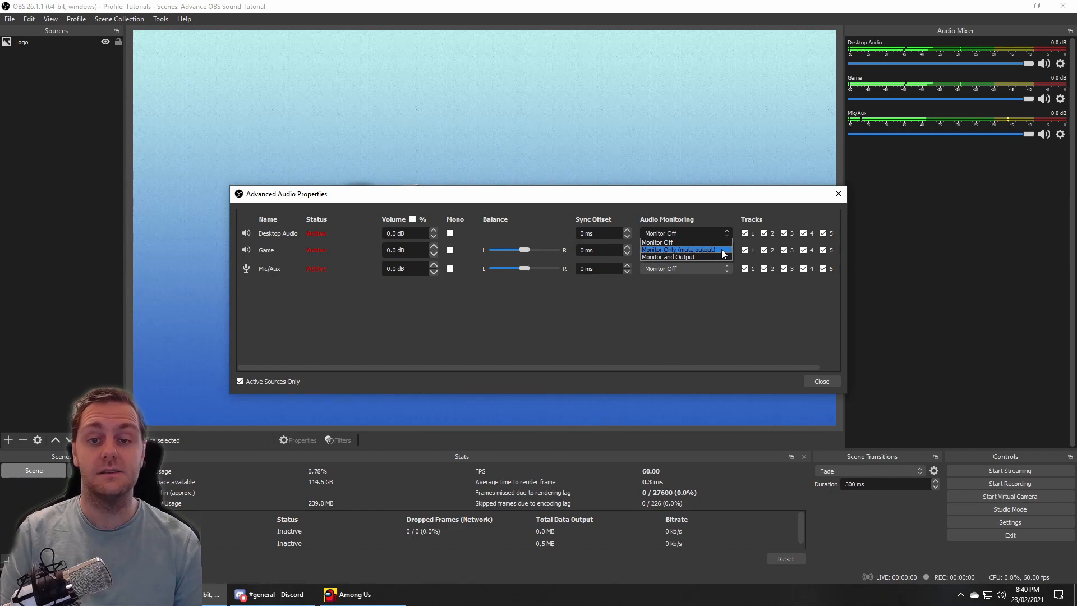
click(721, 249)
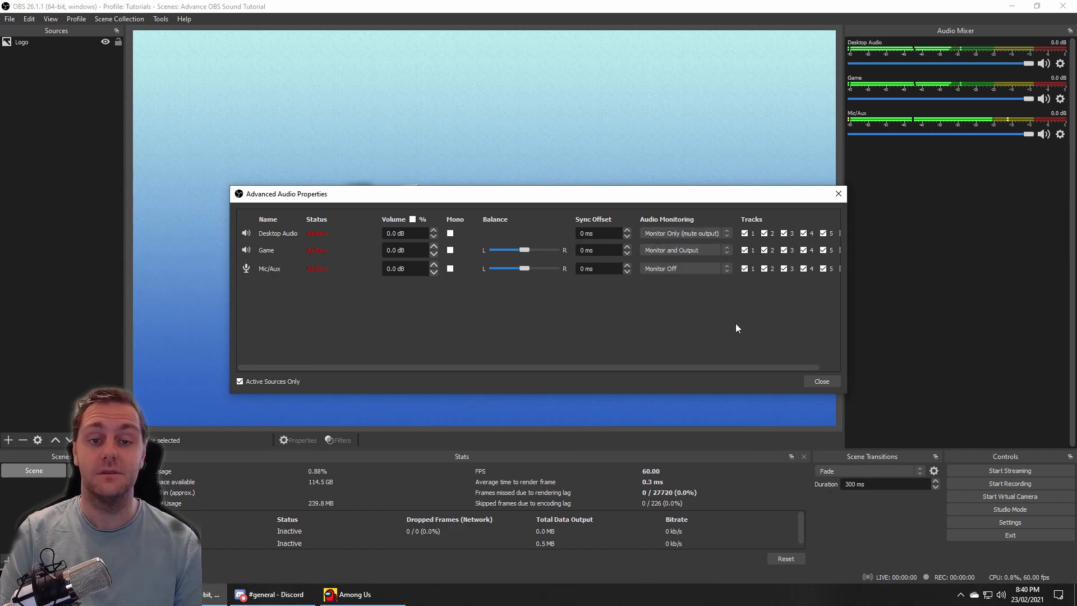
click(822, 384)
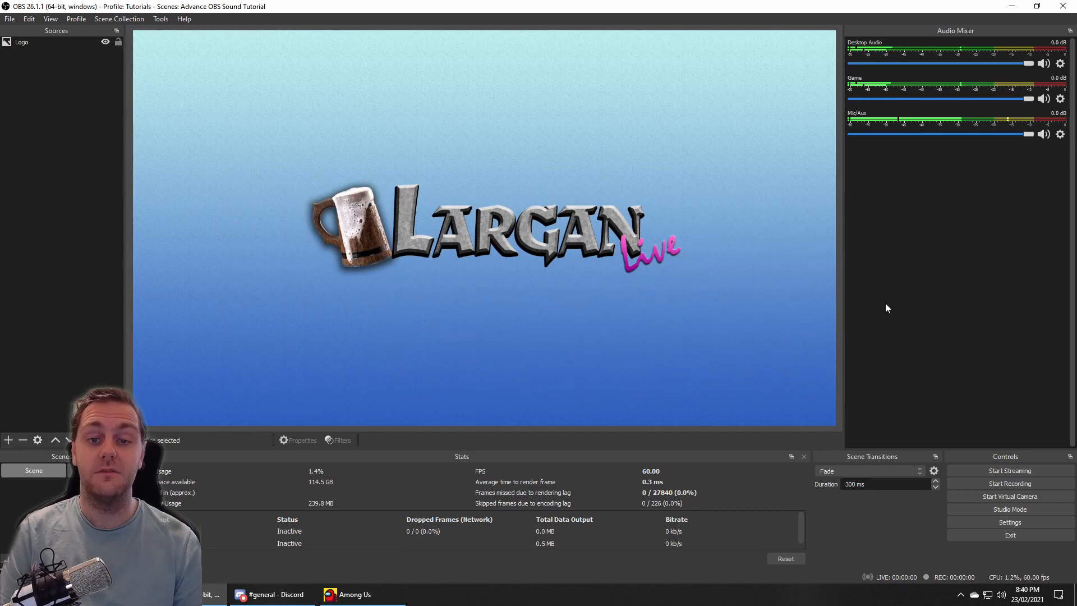